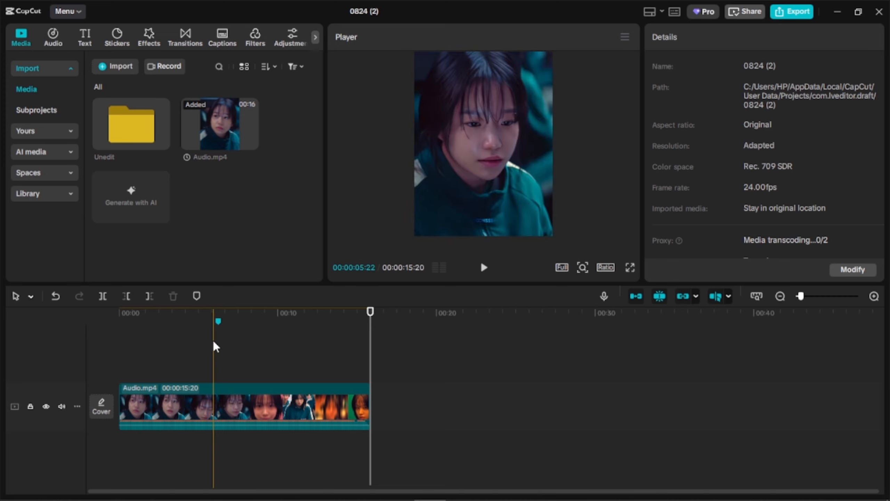
- Add a timeline marker just before the existing one near 6 seconds and delete the old marker beside it
scroll(207, 338, "up", 5)
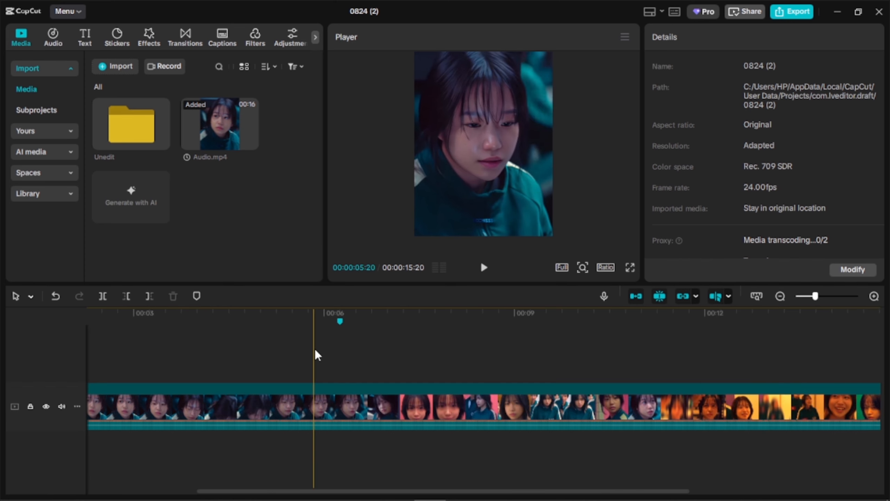
scroll(314, 349, "up", 3)
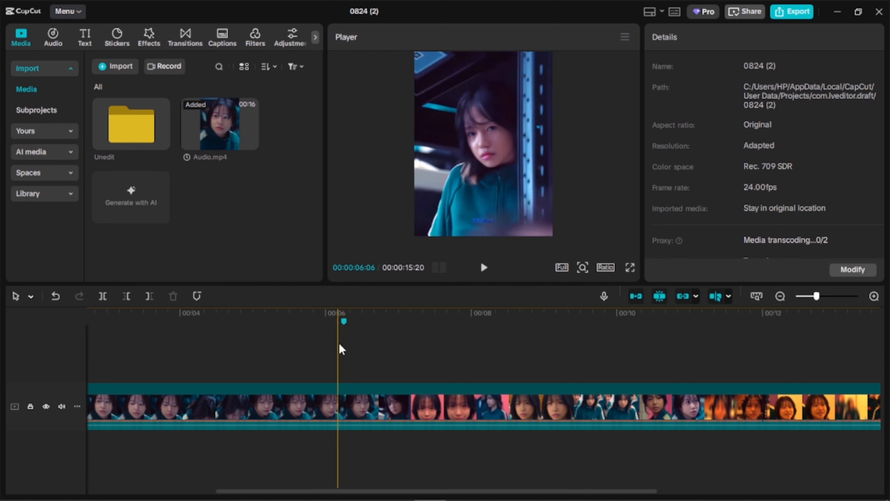
key("m")
right_click(345, 322)
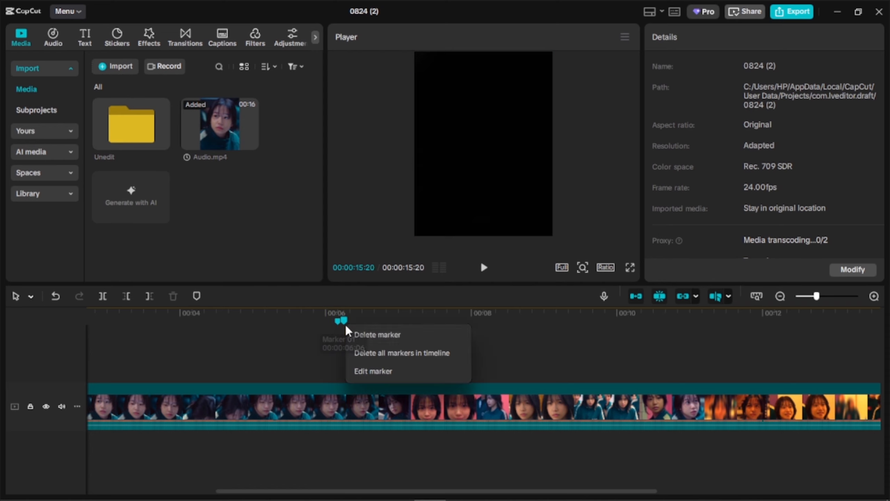
left_click(369, 371)
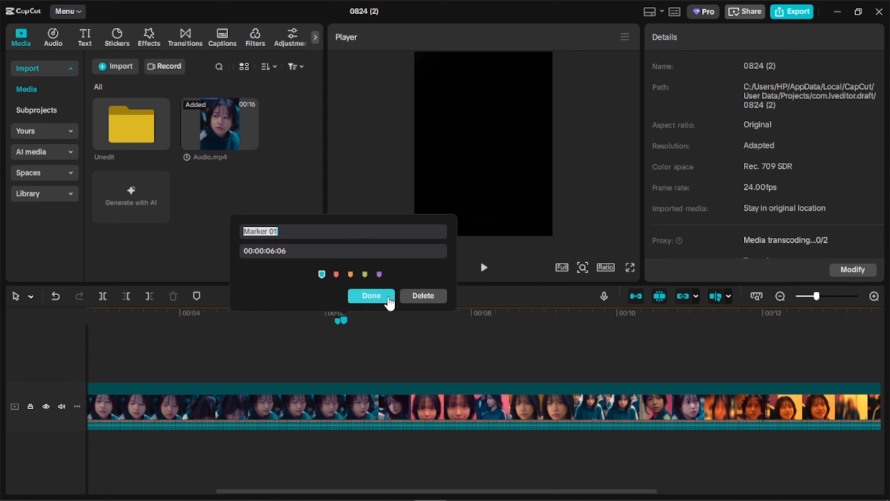
left_click(375, 298)
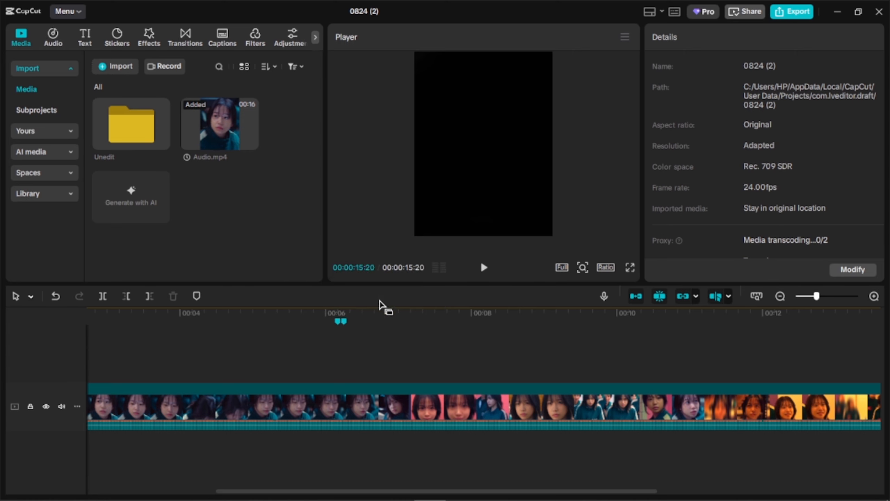
right_click(345, 320)
left_click(420, 330)
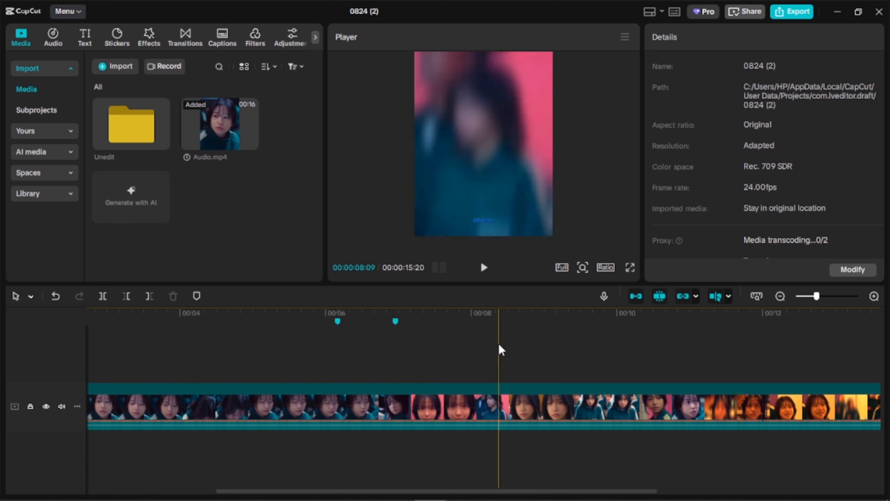
- Add timeline markers one by one at the scene changes from about 8 seconds to the end of the clip
key("m")
key("m")
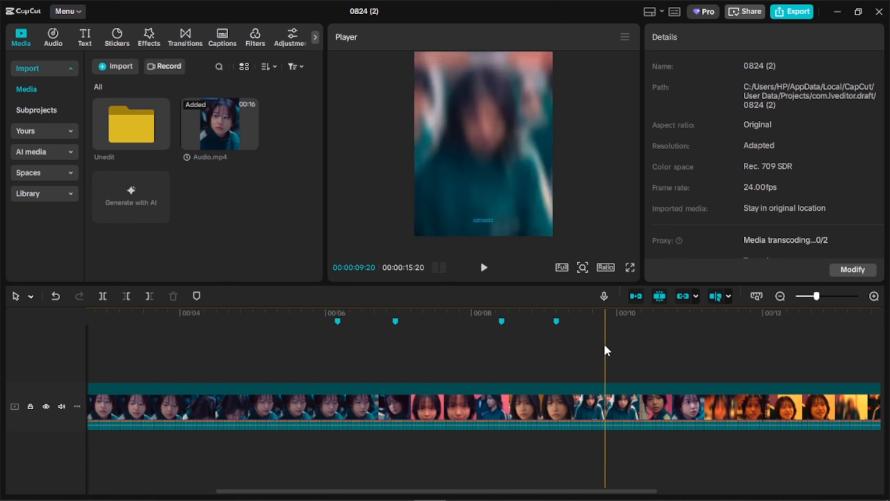
key("m")
key("m")
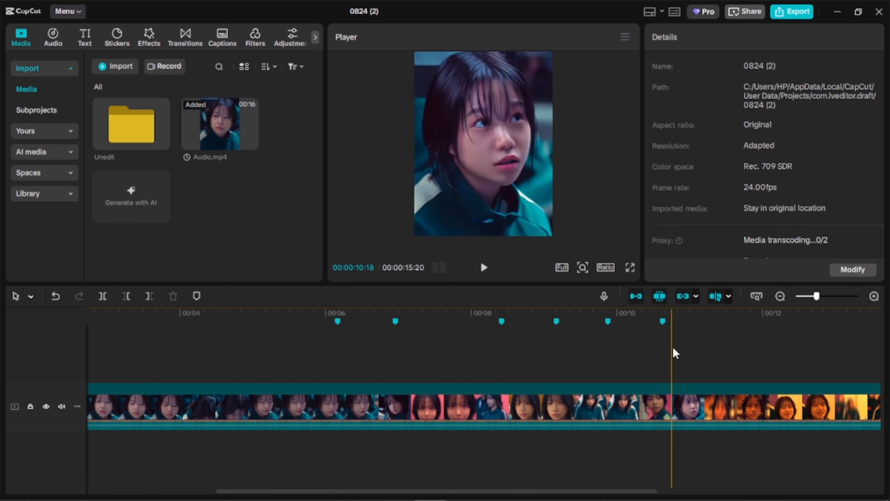
key("m")
key("m")
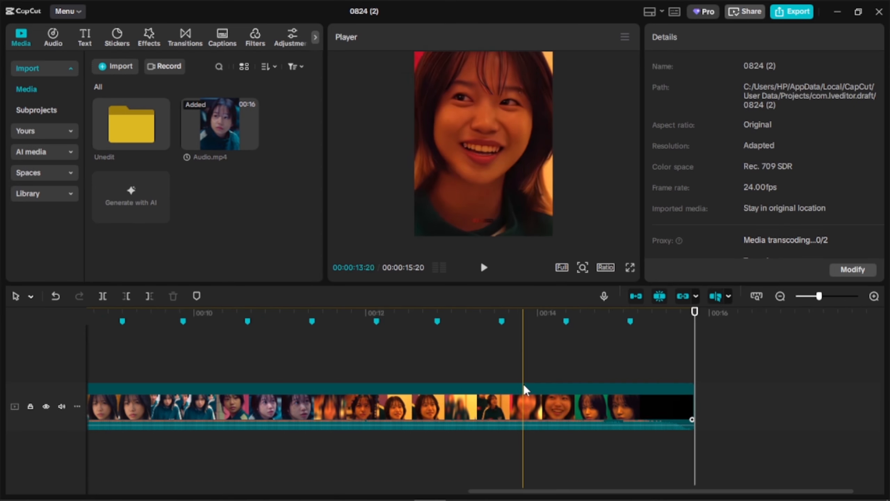
scroll(523, 384, "down", 2)
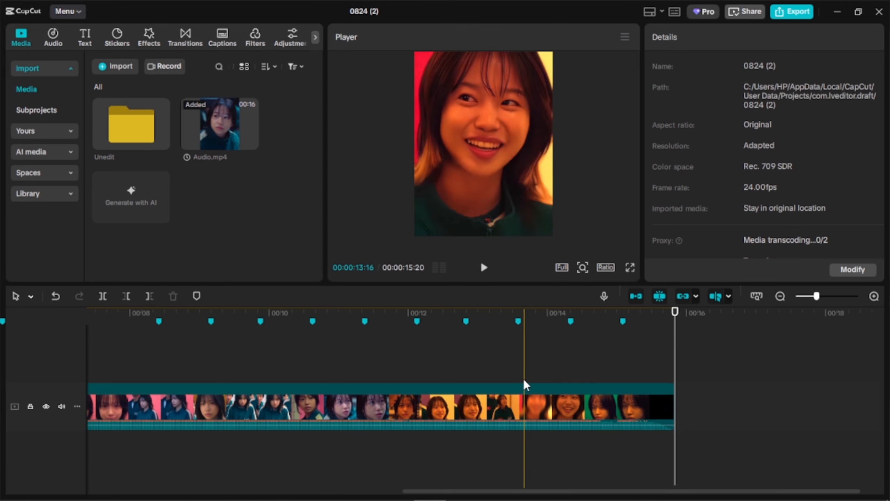
scroll(523, 375, "down", 7)
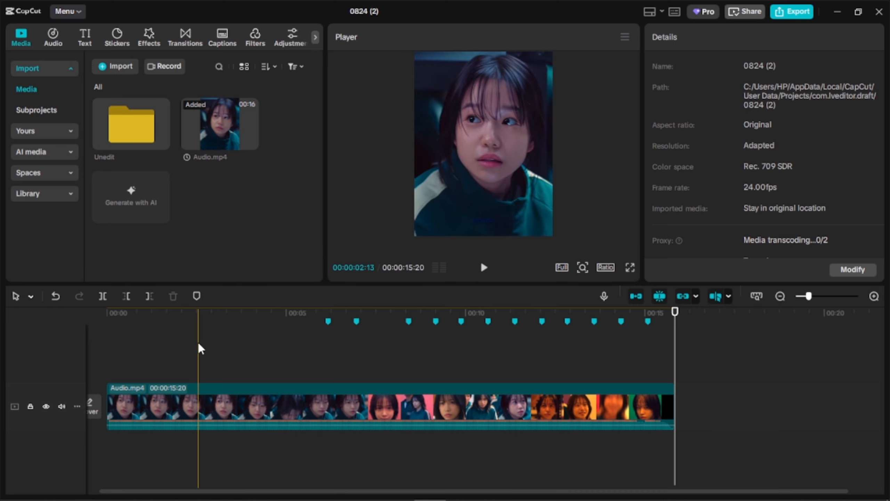
key("m")
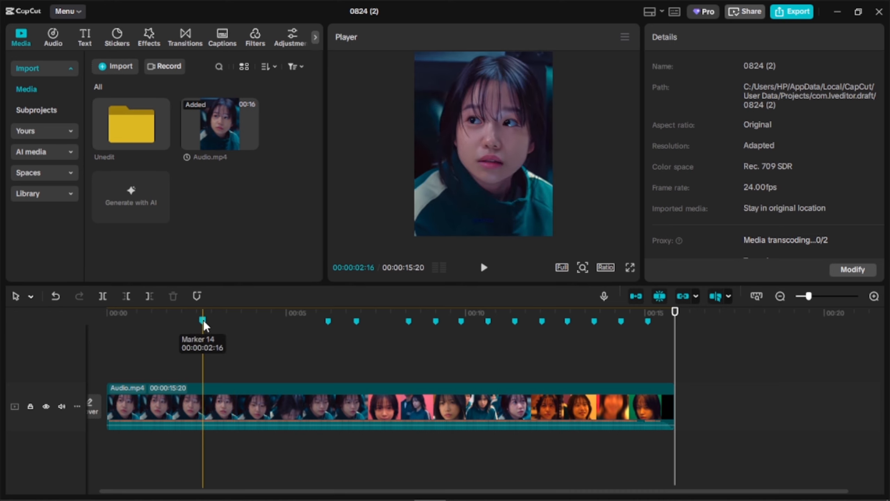
right_click(203, 321)
left_click(240, 333)
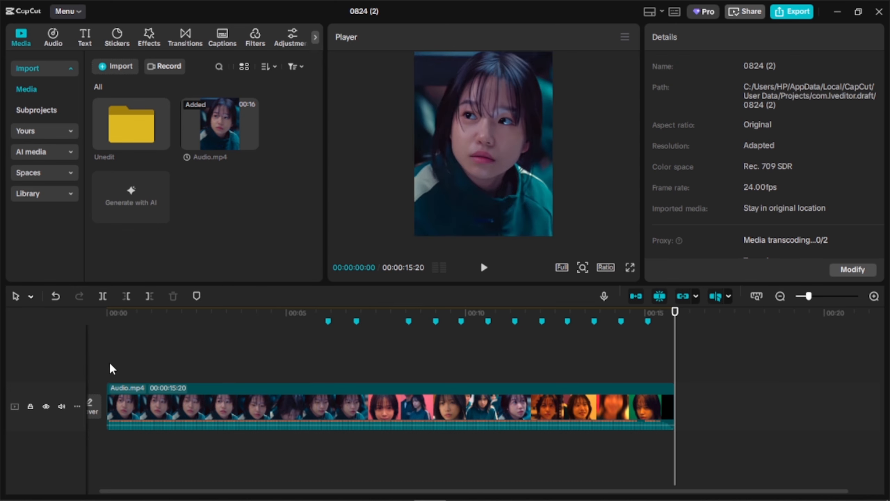
- Extract the audio from the Audio.mp4 clip onto its own track
left_click(158, 395)
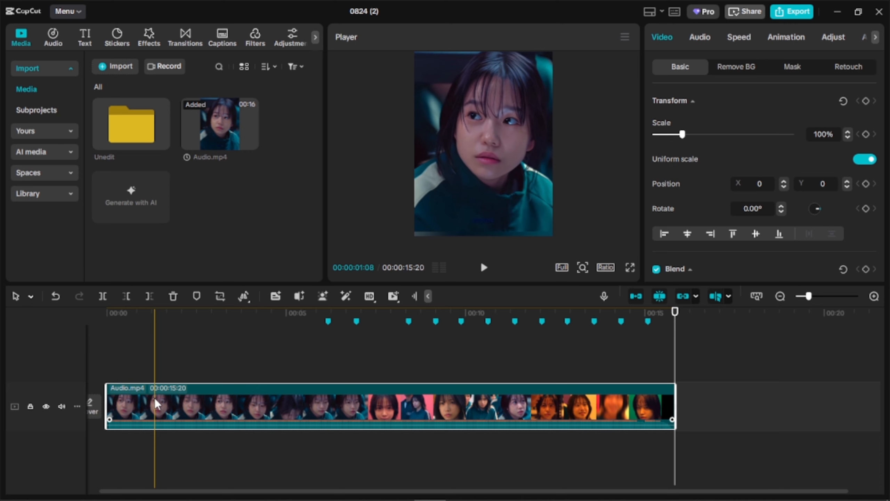
right_click(155, 400)
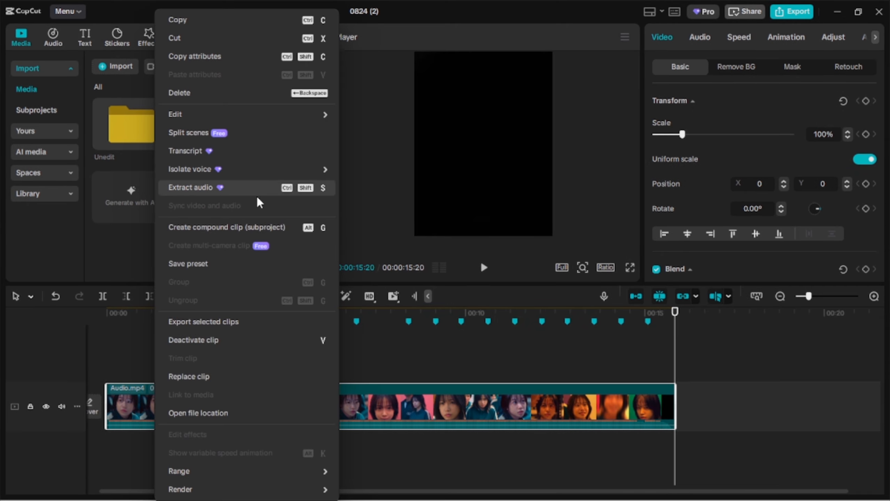
left_click(292, 186)
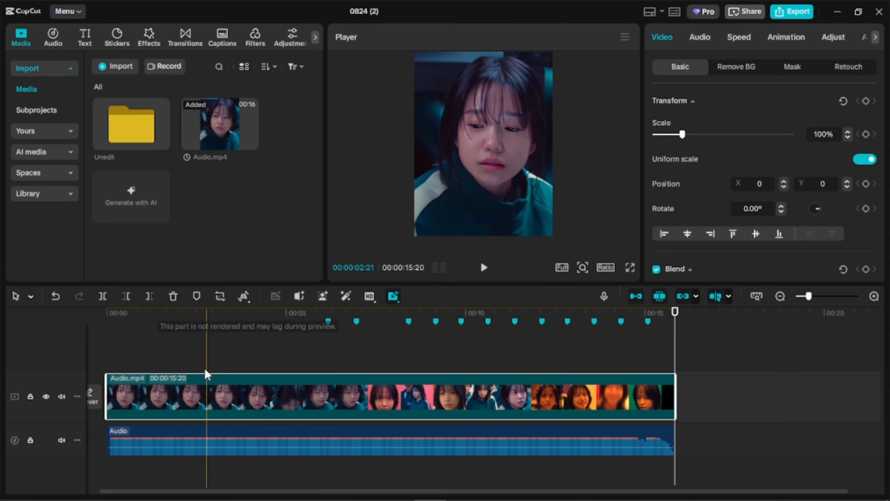
- Delete the Audio.mp4 video clip from the main track, keeping only the extracted audio
left_click(141, 363)
left_click(174, 400)
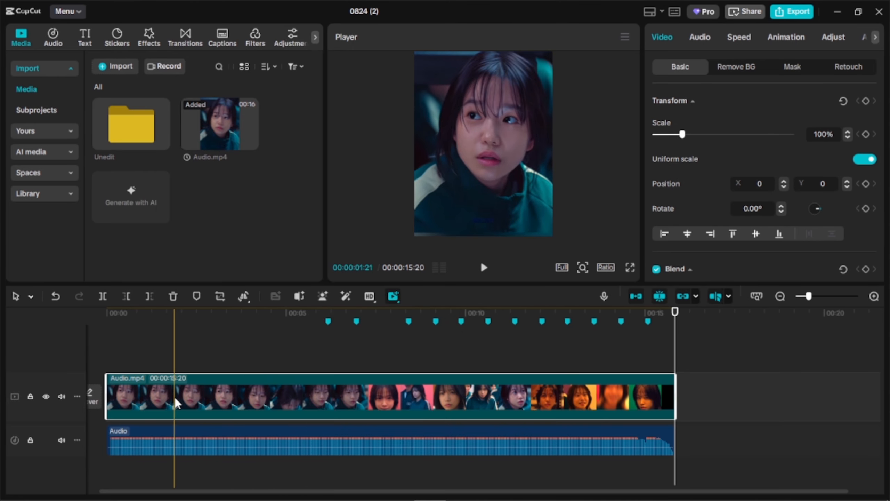
key("Delete")
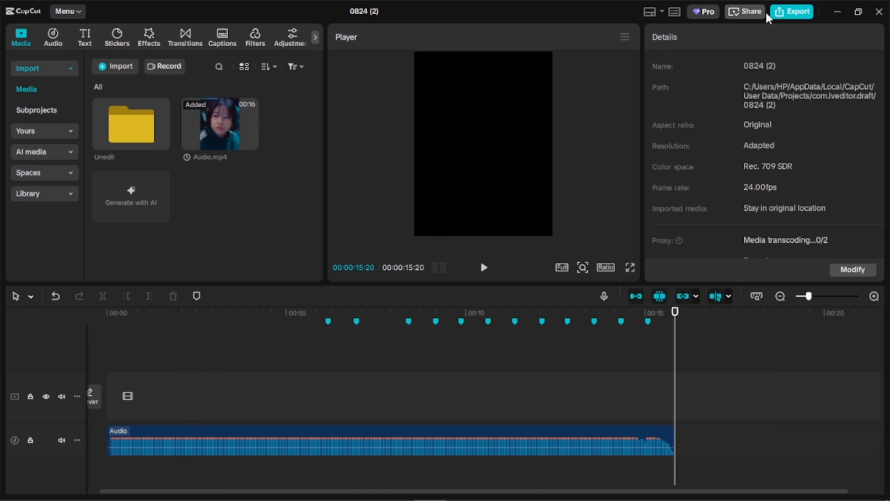
- Start an export to check which Pro features the project uses, and return to editing
left_click(782, 14)
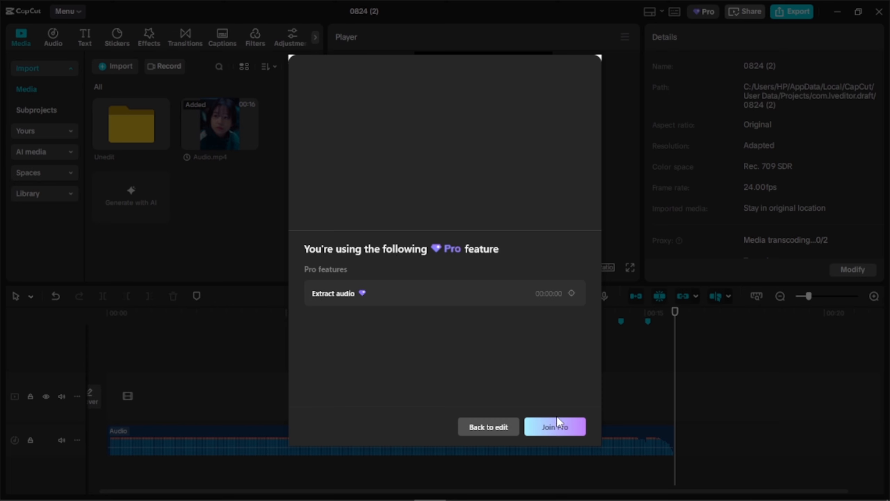
left_click(491, 434)
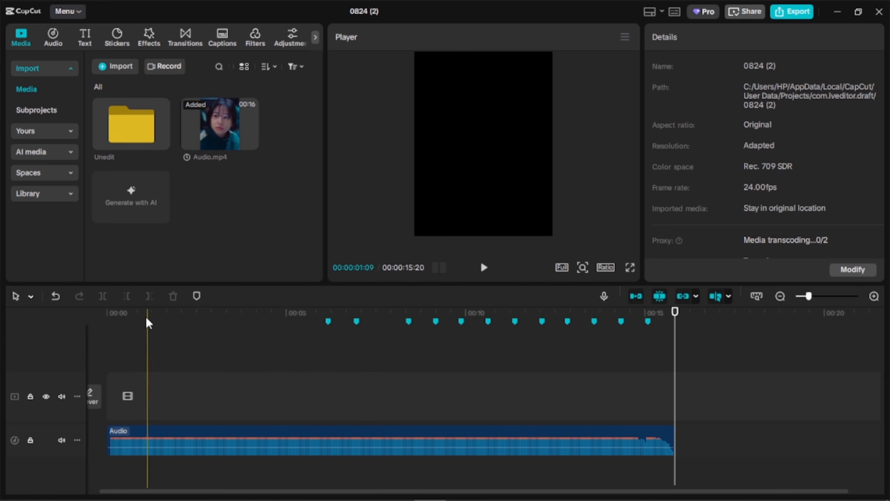
- Place the Squid game scenepack video from the Unedit folder at the start of the main track
left_click(94, 321)
double_click(155, 133)
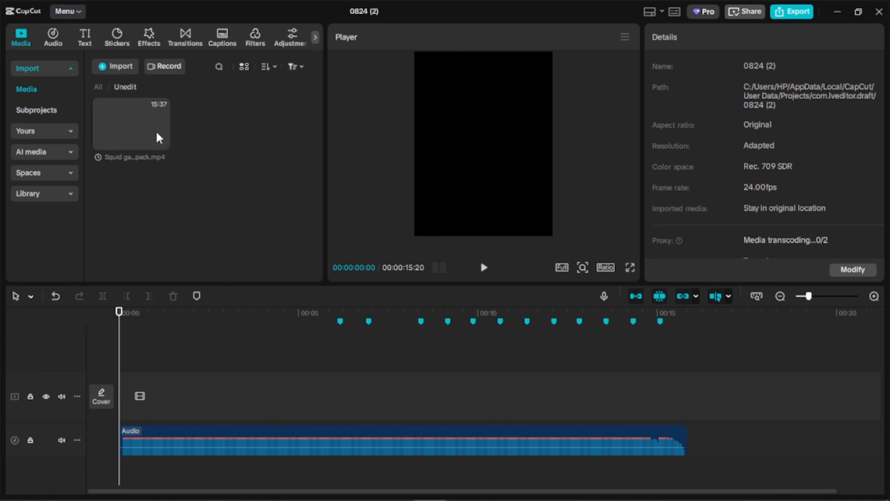
left_click_drag(141, 123, 136, 387)
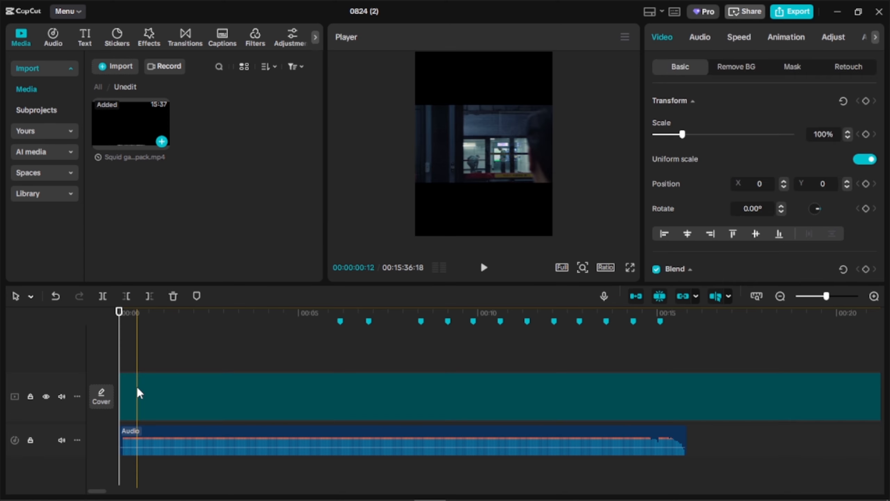
- Set the canvas ratio to 3:4 and scale the Squid game clip to 248% to fill the frame
left_click(606, 267)
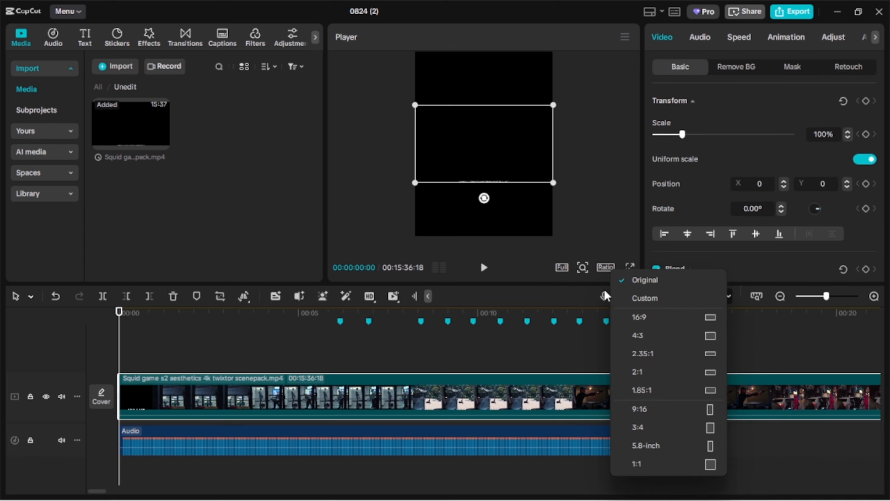
left_click(634, 422)
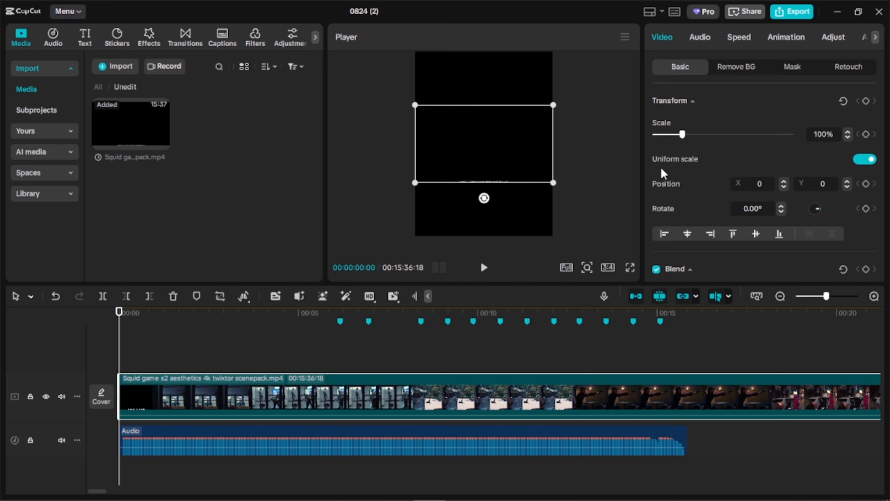
left_click_drag(686, 133, 724, 140)
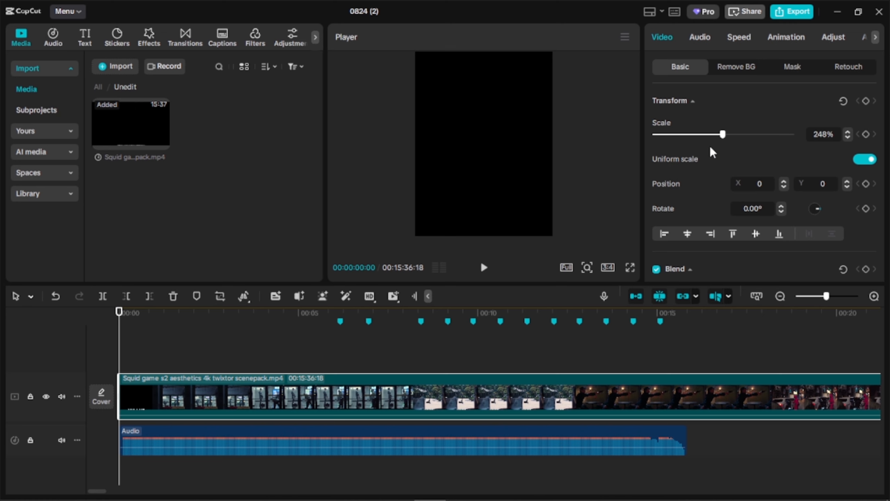
scroll(461, 336, "down", 3)
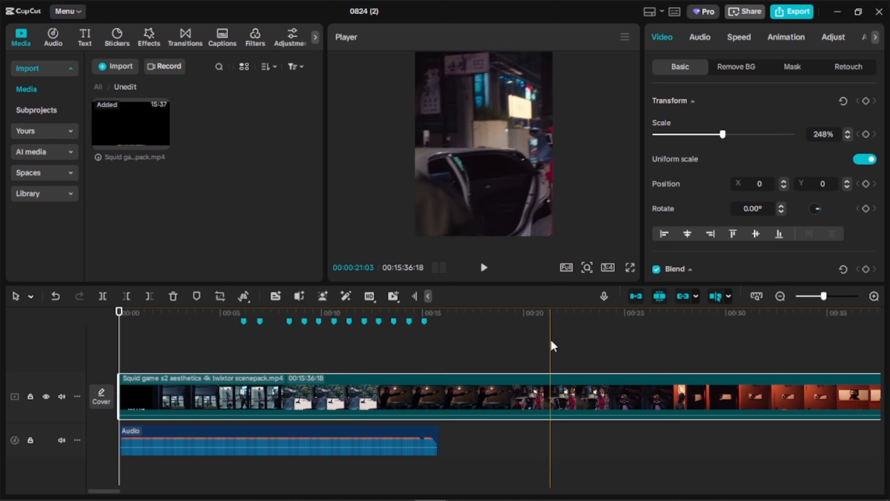
scroll(595, 341, "down", 6)
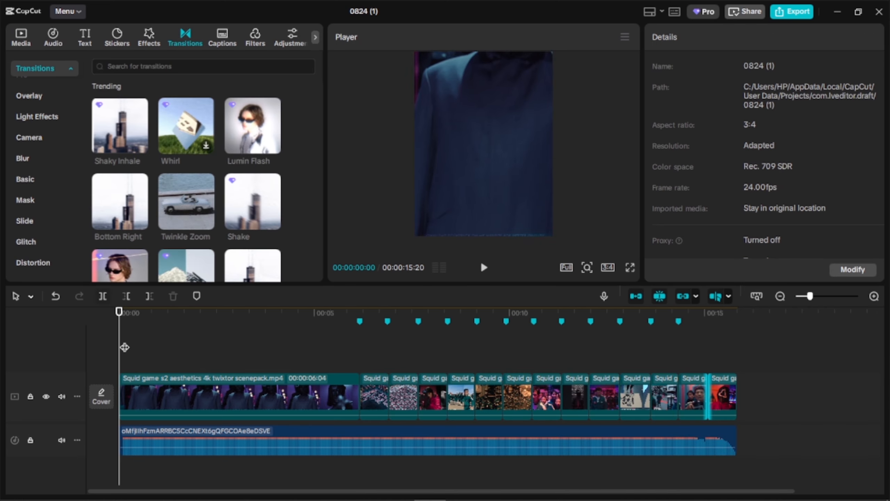
- Show the media of project 0824 (1) and play its cut sequence through to review the clips against the beat
left_click(31, 44)
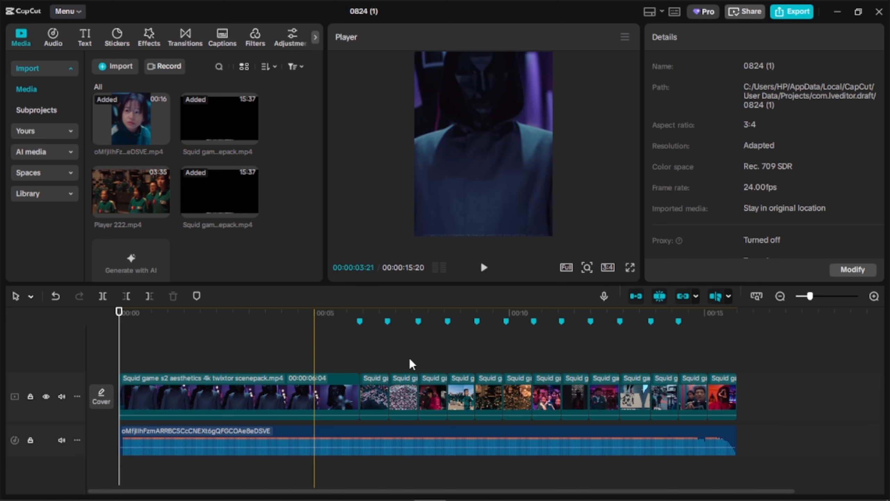
left_click(482, 277)
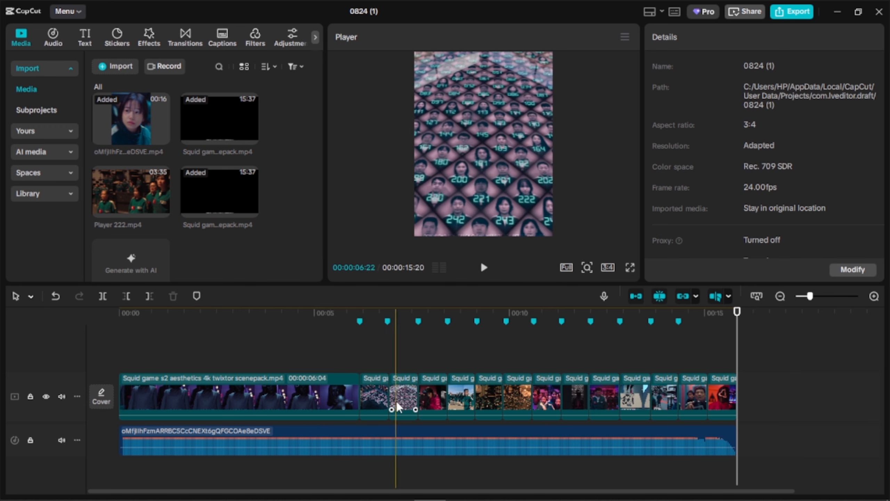
- Add the Shaky Inhale transition between the first and second clips and place the playhead just before it, at 00:00:05:19
left_click(182, 40)
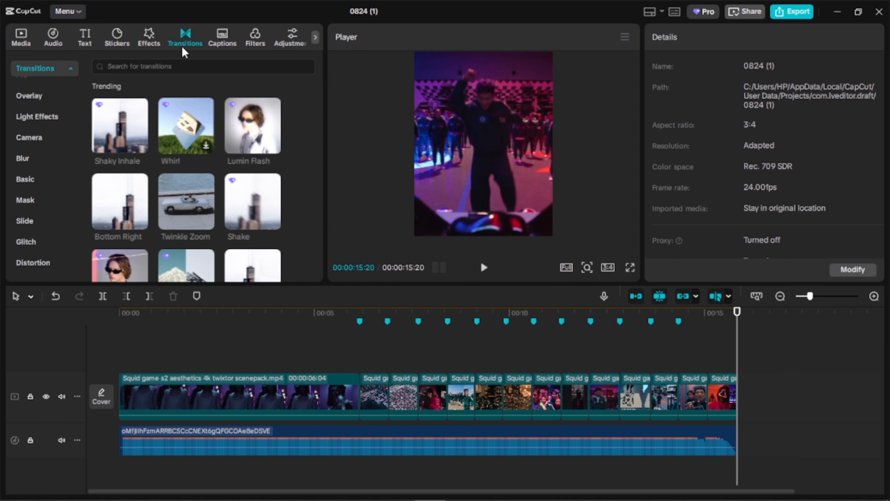
left_click(114, 148)
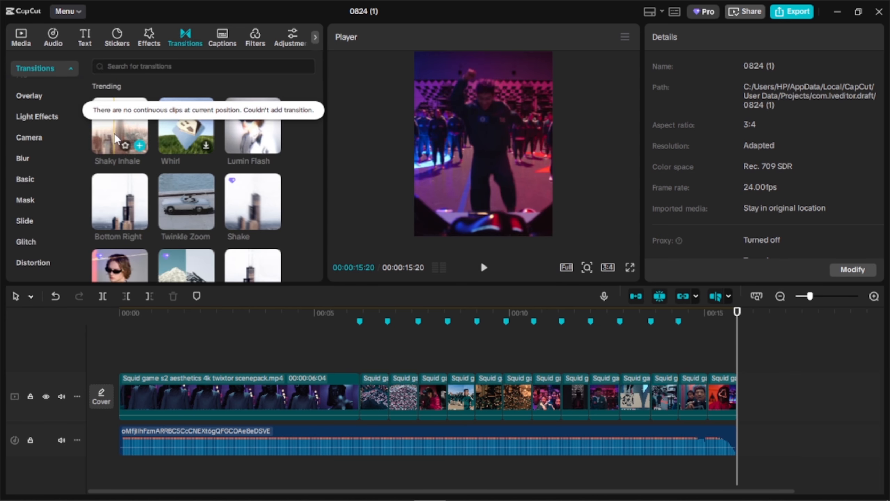
left_click_drag(115, 131, 349, 402)
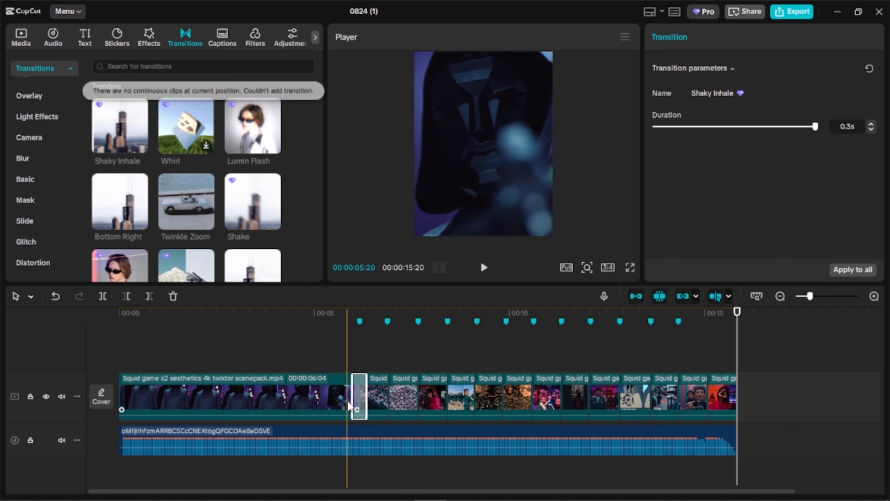
left_click(346, 337)
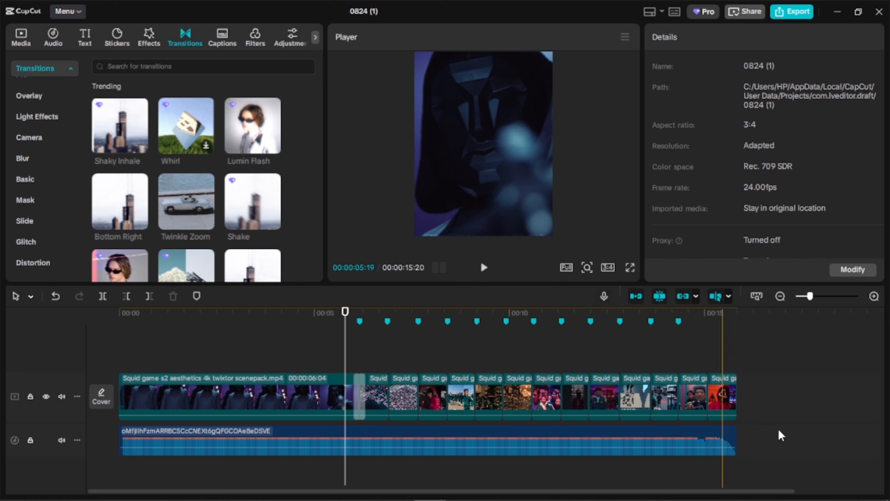
- Set the system speaker volume to 16
mouse_move(728, 497)
left_click(759, 485)
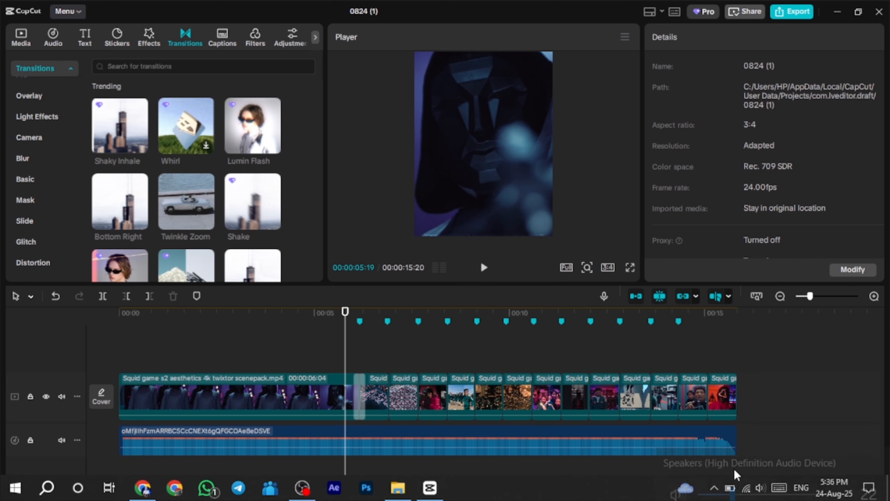
left_click_drag(730, 468, 724, 463)
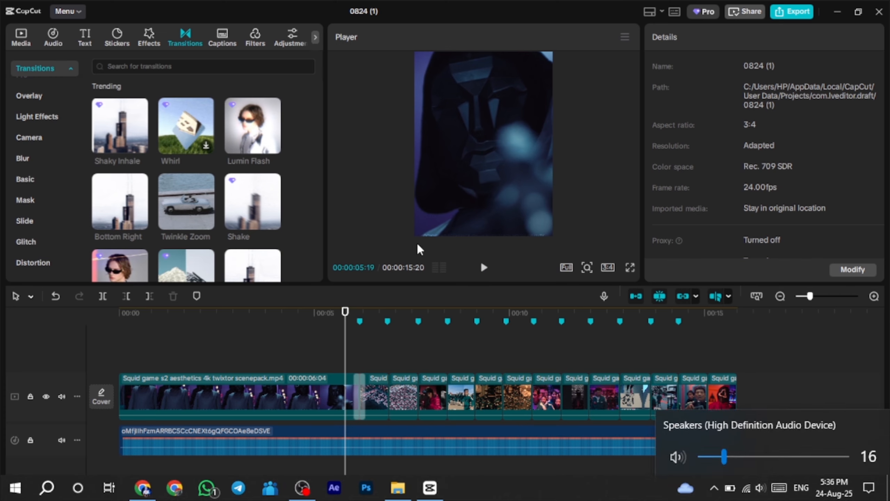
- Play across the first transition, then add the Stretch transition between the second and third clips
left_click(483, 267)
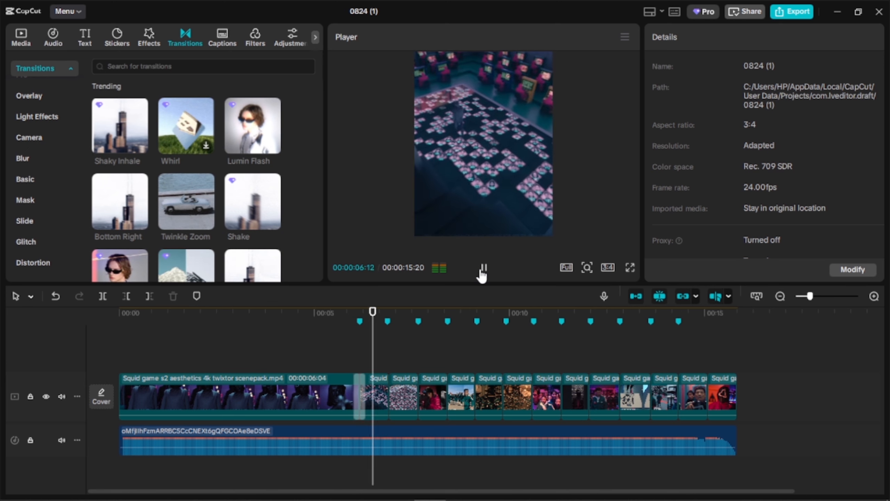
mouse_move(185, 183)
scroll(180, 194, "up", 4)
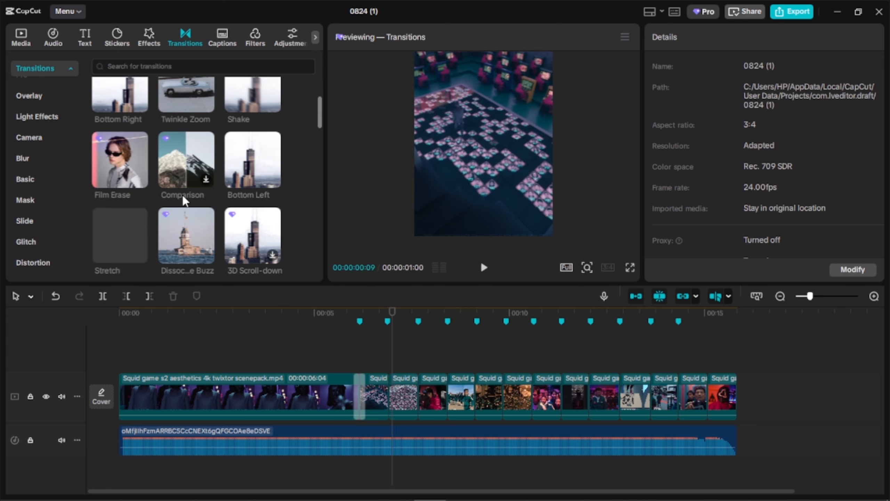
mouse_move(133, 210)
scroll(133, 209, "down", 5)
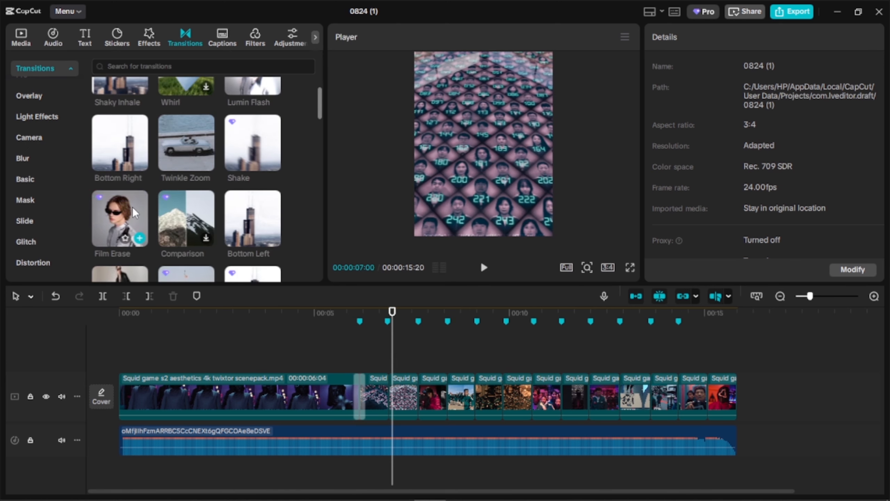
mouse_move(107, 165)
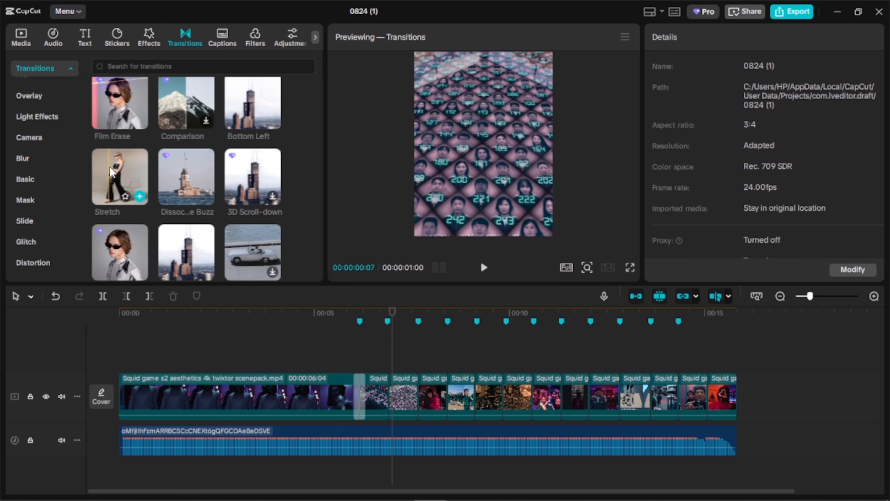
left_click_drag(108, 166, 381, 395)
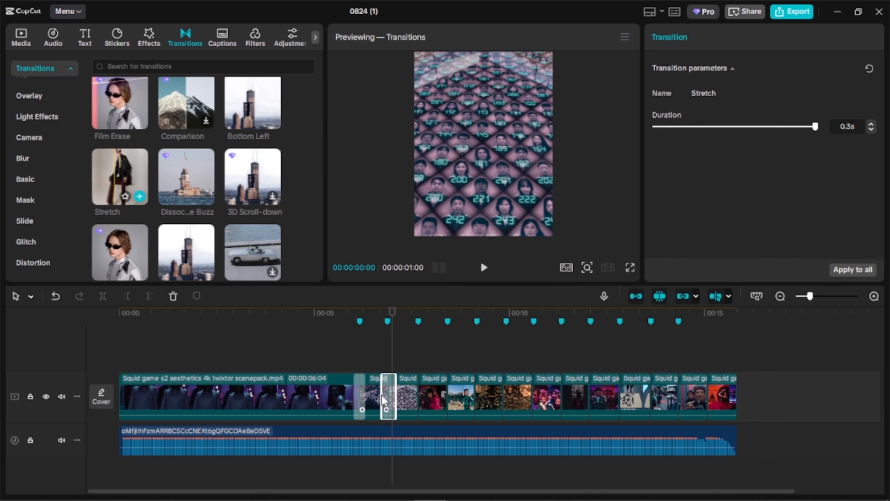
- Browse the trending transitions and add the Shake transition between the third and fourth clips
scroll(154, 260, "down", 2)
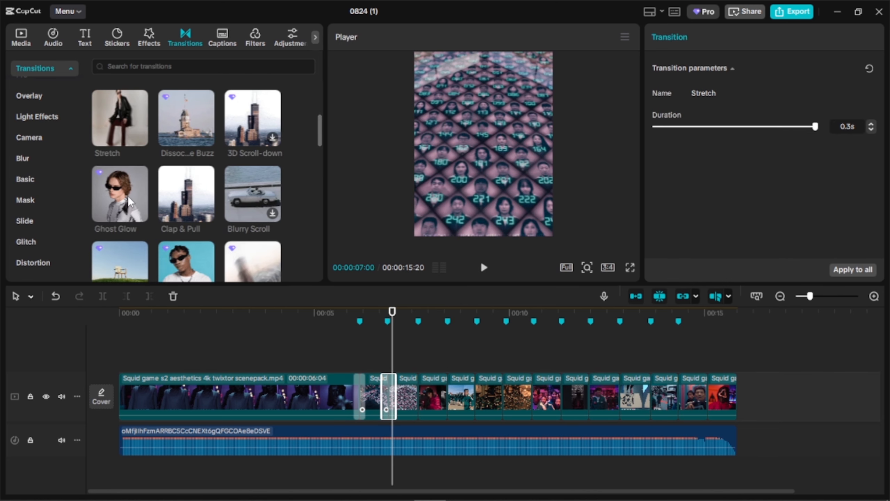
scroll(215, 211, "up", 2)
scroll(207, 228, "down", 2)
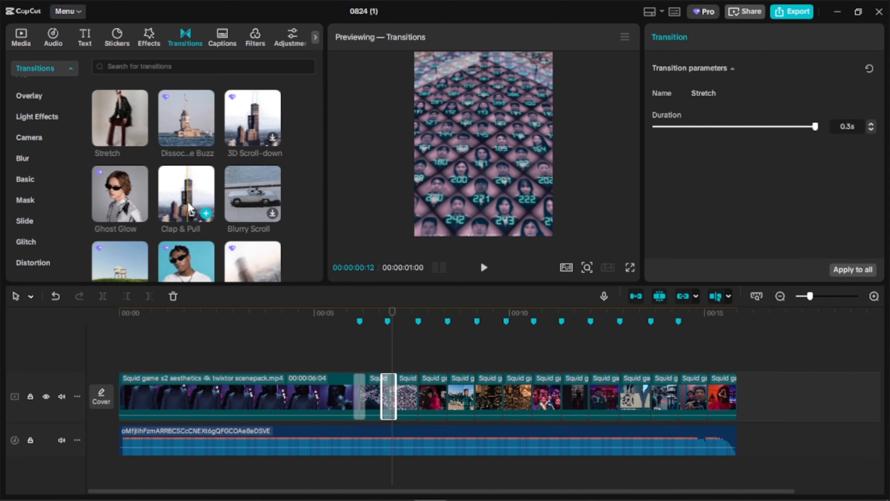
scroll(182, 196, "up", 4)
scroll(178, 188, "up", 3)
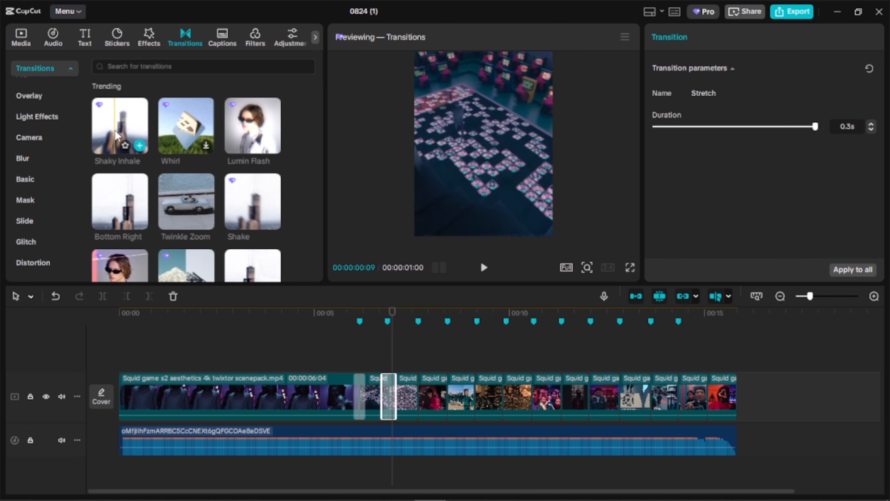
mouse_move(266, 218)
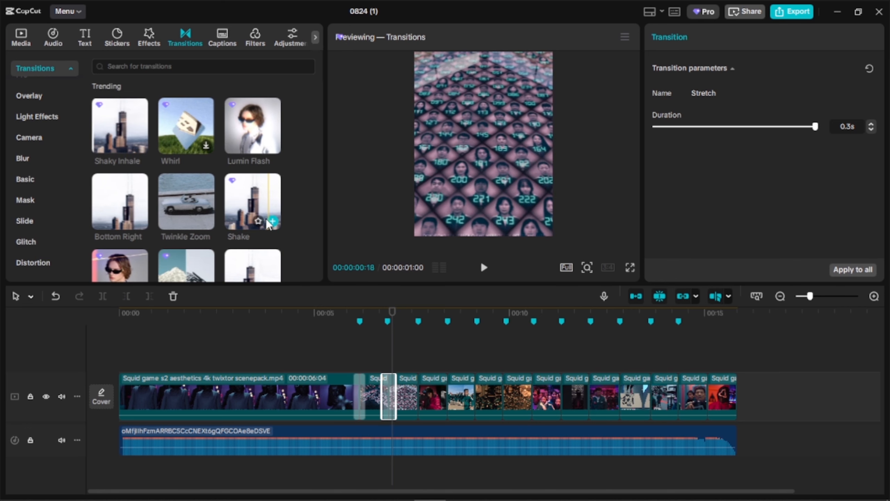
left_click_drag(255, 200, 416, 396)
- Add the Stretch transition between the fourth and fifth clips and Shake between the fifth and sixth clips
scroll(226, 215, "down", 4)
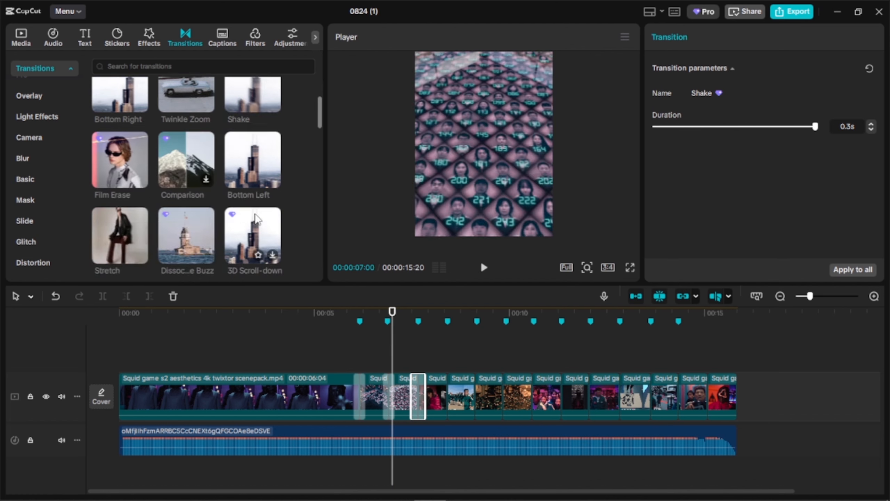
left_click_drag(120, 173, 438, 414)
scroll(216, 175, "up", 5)
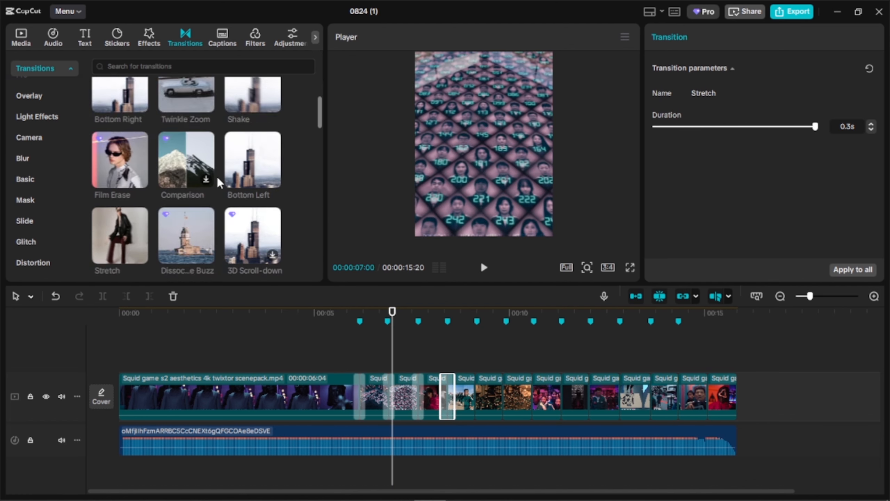
left_click_drag(255, 203, 461, 403)
- Add the Stretch transition at each of the three cuts between the sixth and ninth clips
scroll(210, 192, "down", 3)
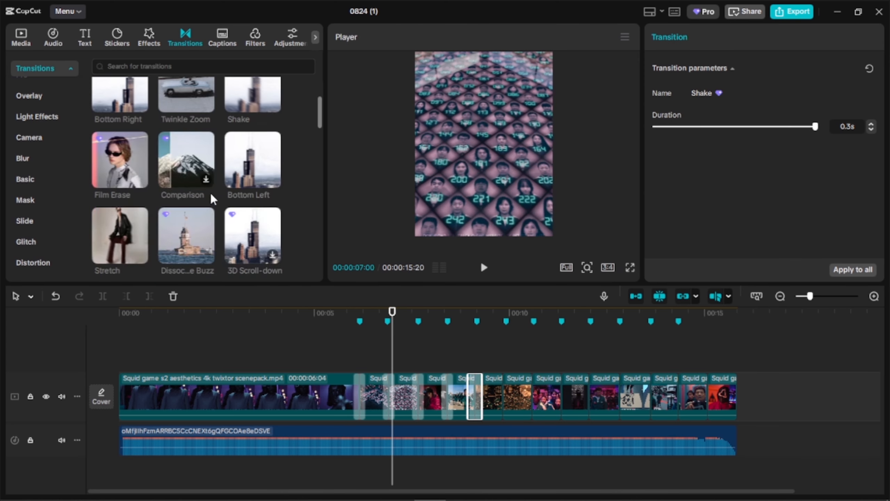
left_click_drag(137, 220, 501, 416)
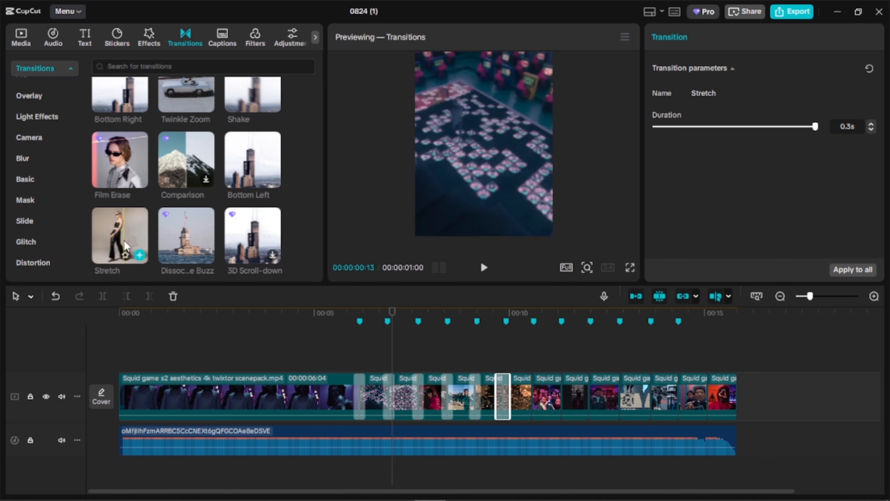
left_click_drag(125, 245, 455, 363)
left_click_drag(522, 409, 524, 409)
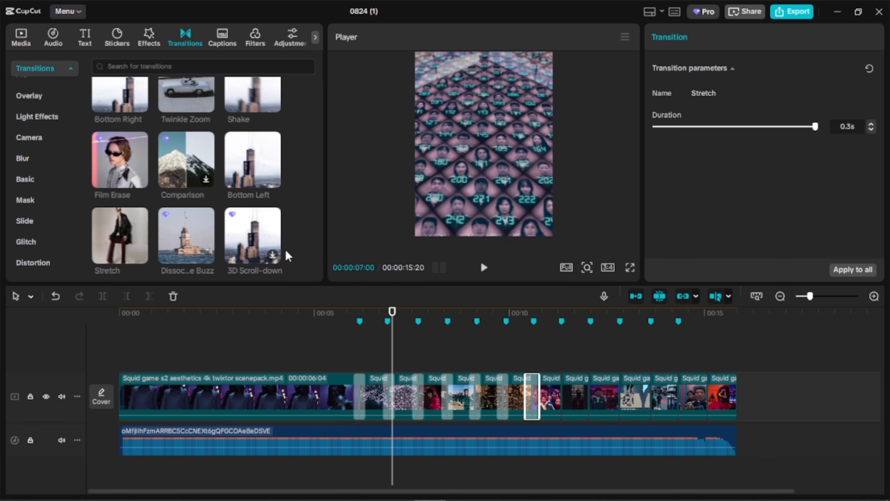
left_click_drag(141, 223, 560, 402)
- Add the Shake transition at each of the three cuts between the ninth and twelfth clips
scroll(259, 203, "up", 3)
left_click_drag(258, 201, 589, 367)
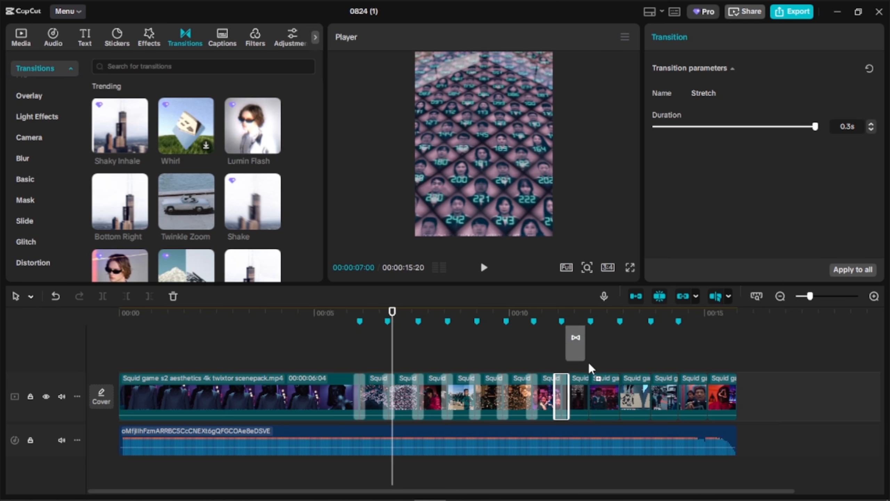
left_click_drag(267, 218, 609, 402)
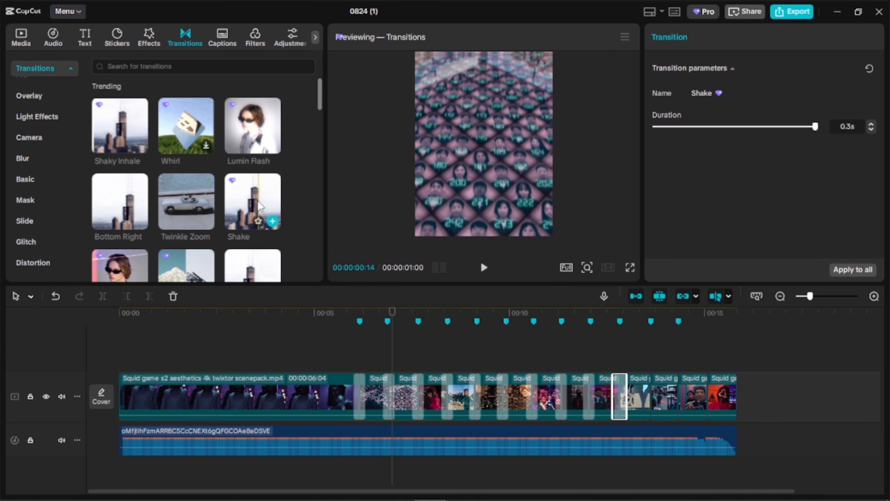
left_click_drag(258, 201, 655, 405)
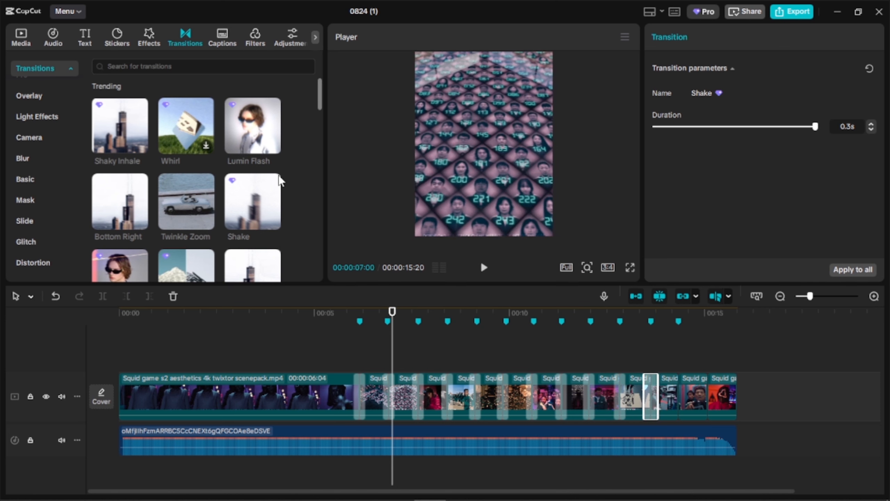
- Replace the transition between the eleventh and twelfth clips with Stretch, then add Stretch at the next cut and Shake at the last
scroll(186, 183, "down", 3)
left_click_drag(138, 204, 652, 403)
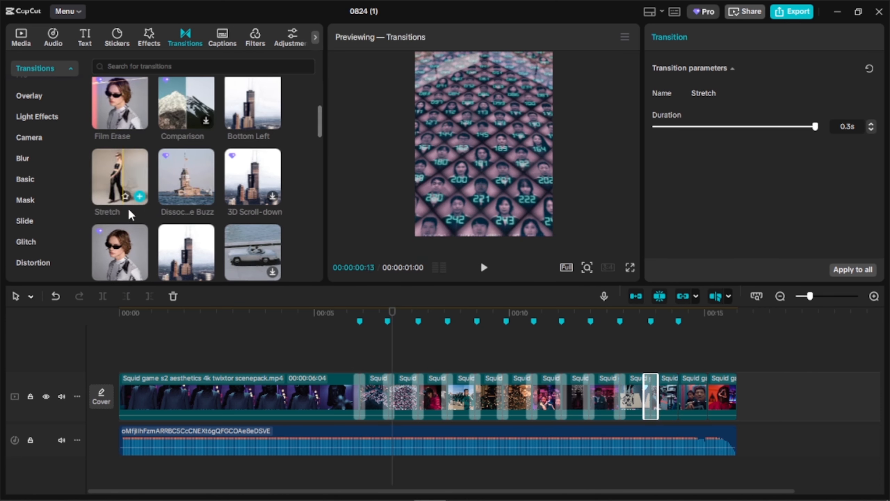
left_click_drag(131, 210, 612, 405)
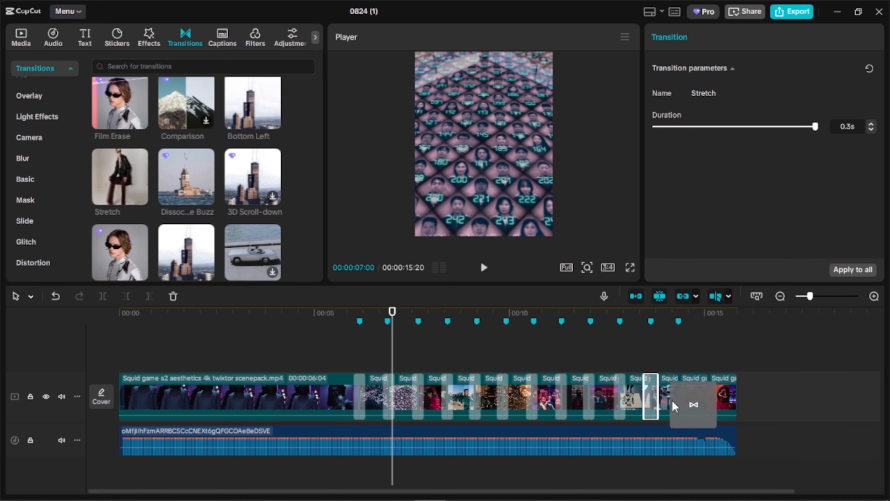
scroll(197, 182, "up", 3)
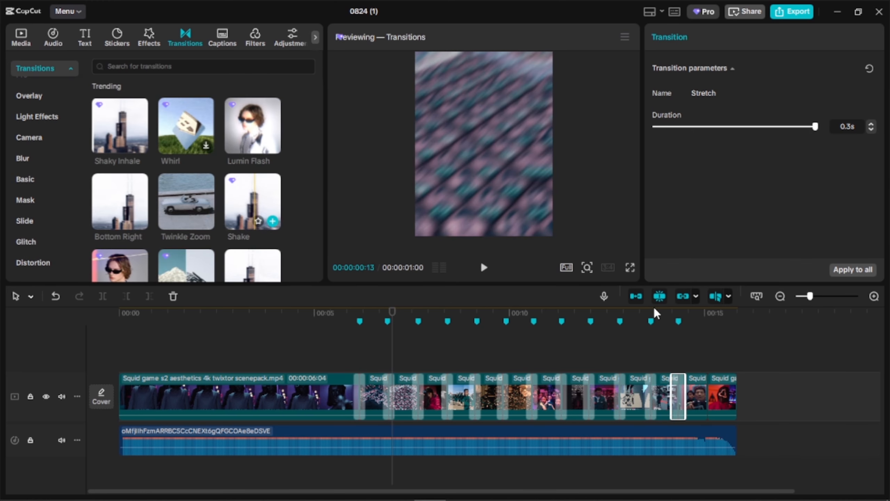
left_click_drag(260, 197, 699, 396)
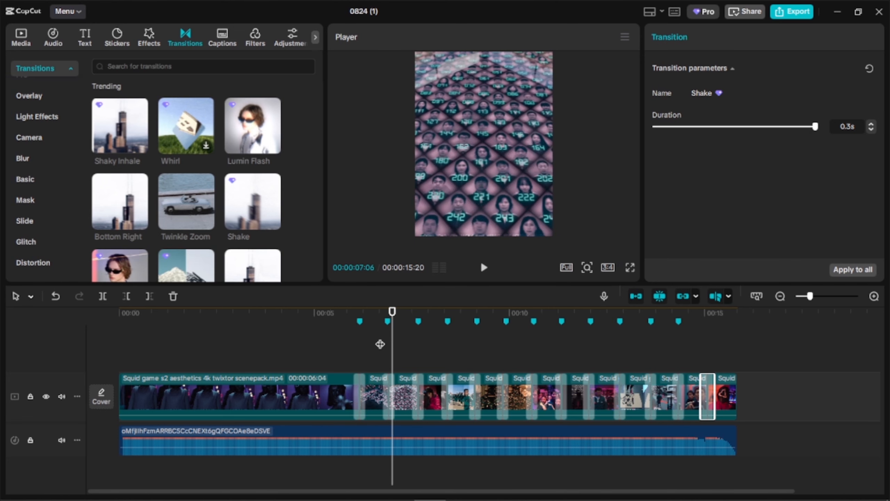
- Play the sequence from just before the first transition to review all transitions, and return the playhead to 00:00:06:00
left_click(348, 354)
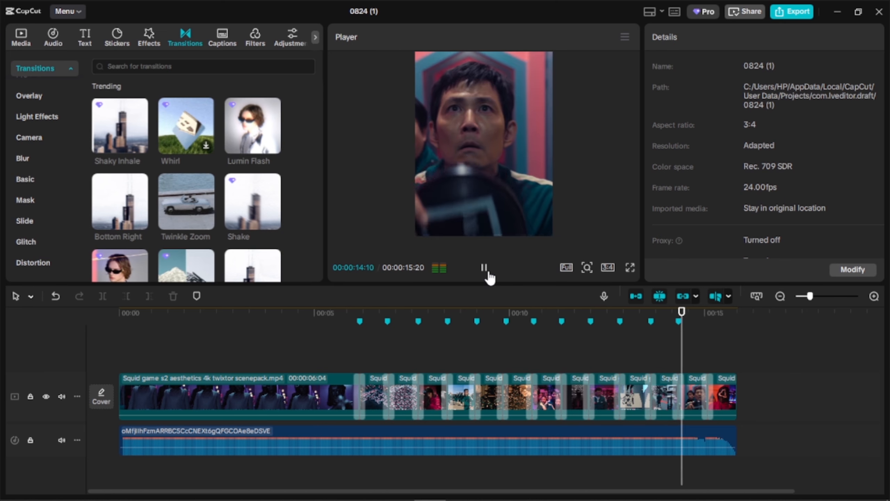
left_click(484, 268)
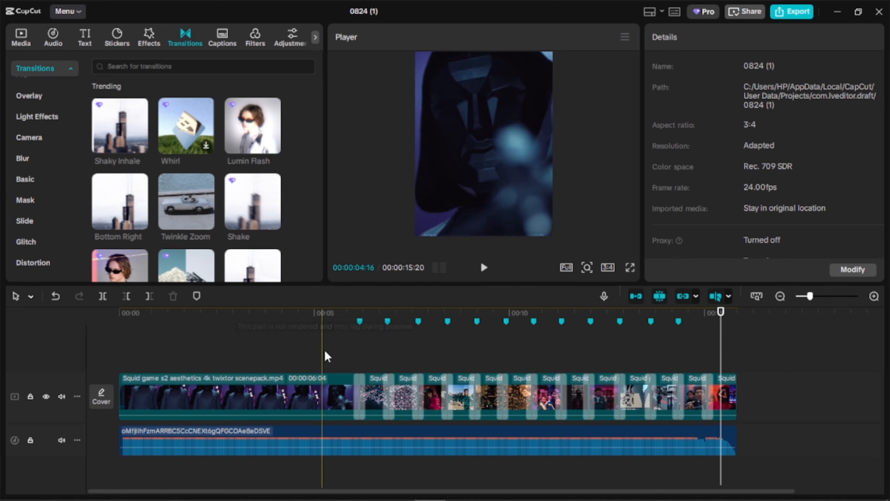
left_click(352, 335)
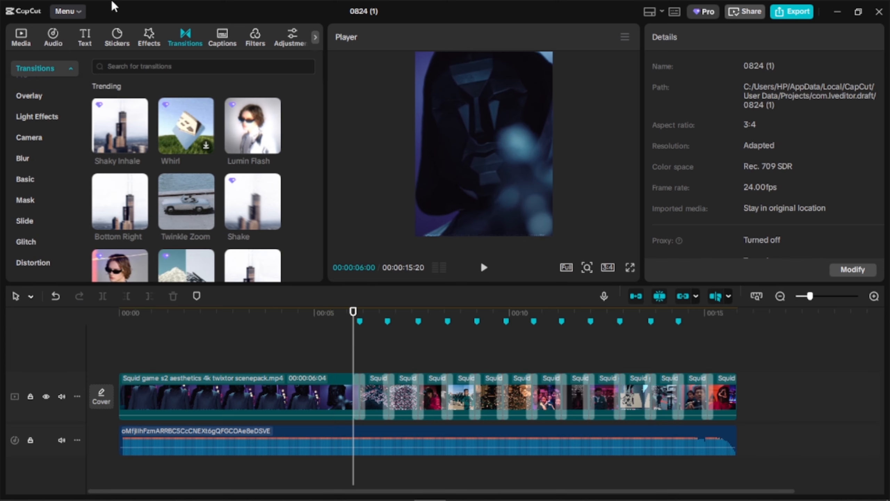
- Search the video effects for "fade in" and add the Fade Out effect above the end of the video
left_click(114, 38)
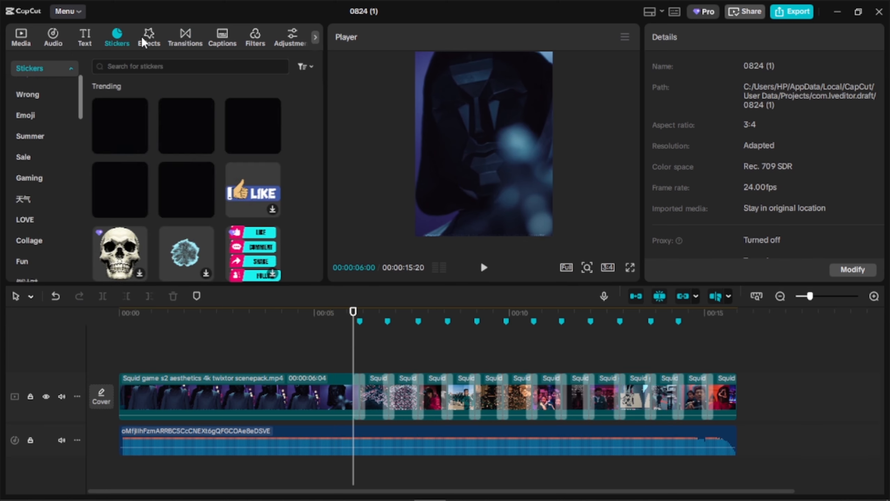
left_click(143, 37)
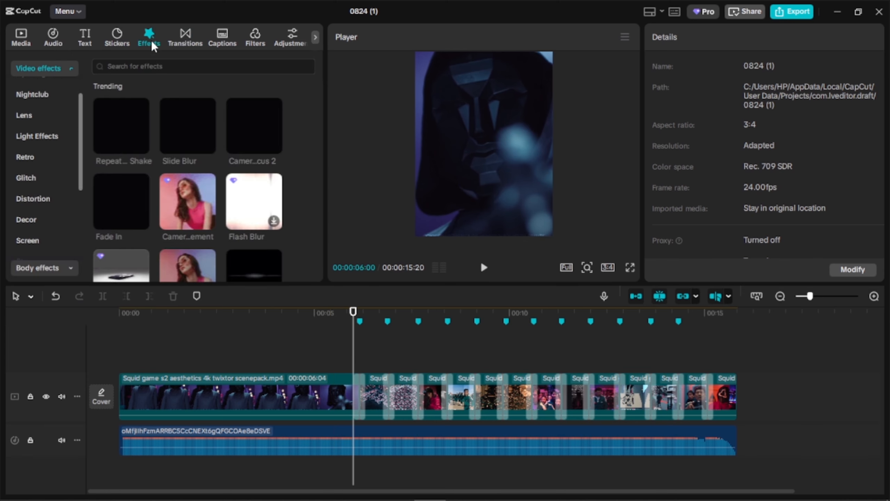
left_click(159, 63)
left_click(118, 103)
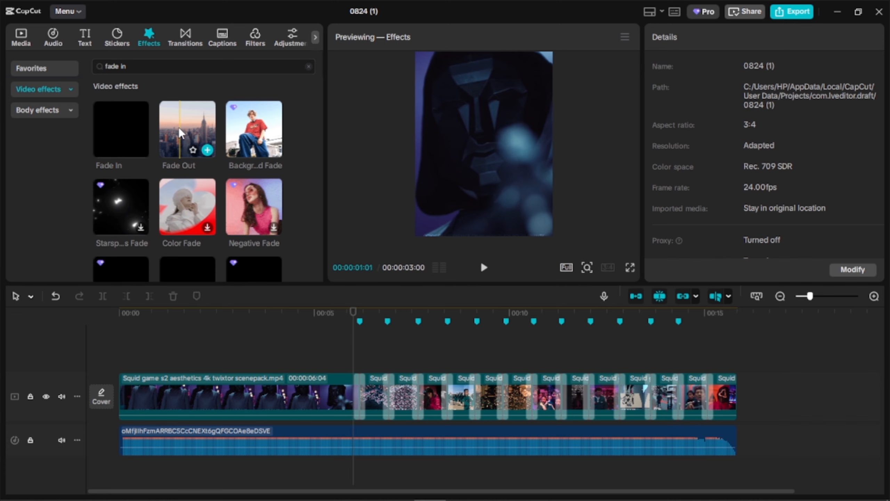
left_click_drag(178, 127, 685, 359)
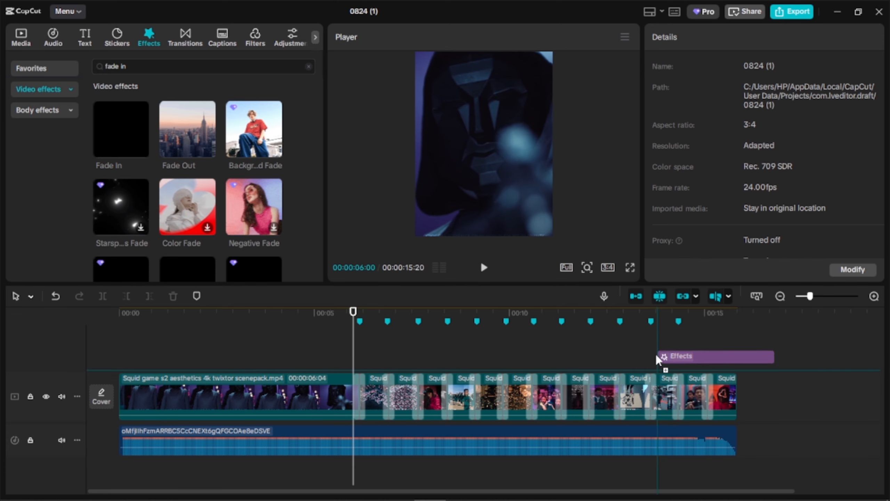
left_click_drag(630, 357, 631, 358)
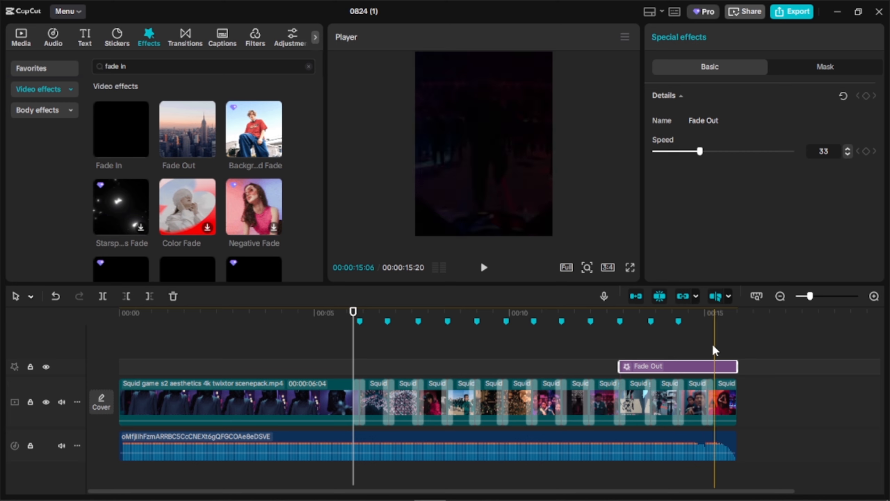
- Trim the start of the Fade Out effect so it covers only the last clip, and set its speed to 100
key("q")
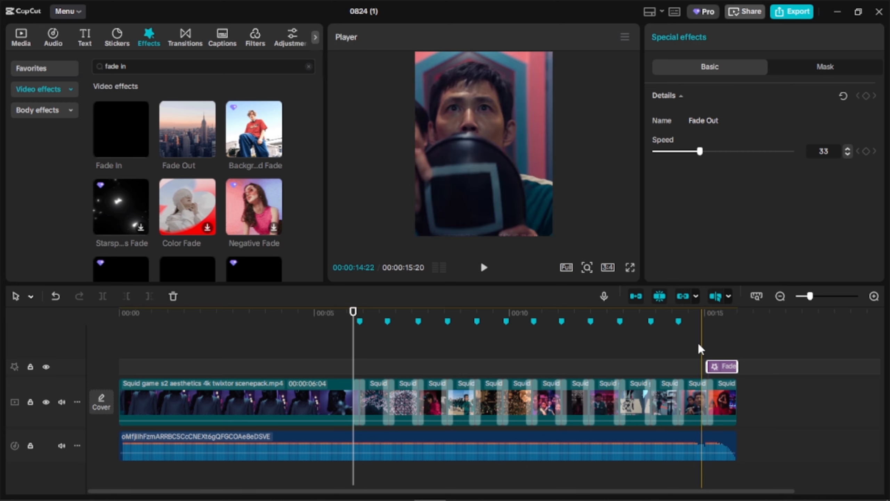
left_click(713, 342)
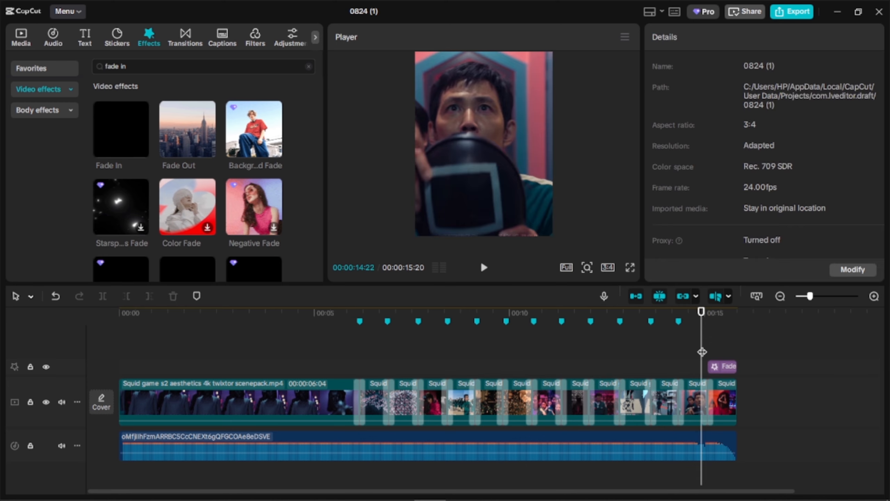
left_click(728, 361)
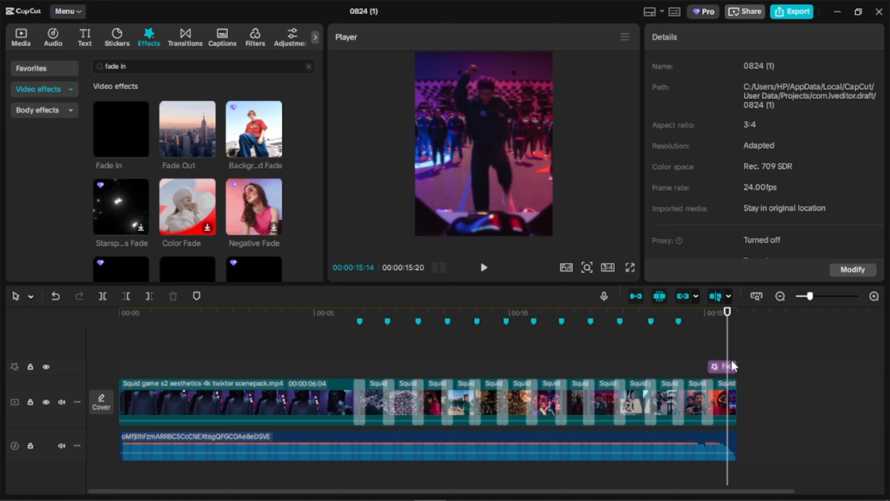
left_click(732, 352)
left_click(726, 369)
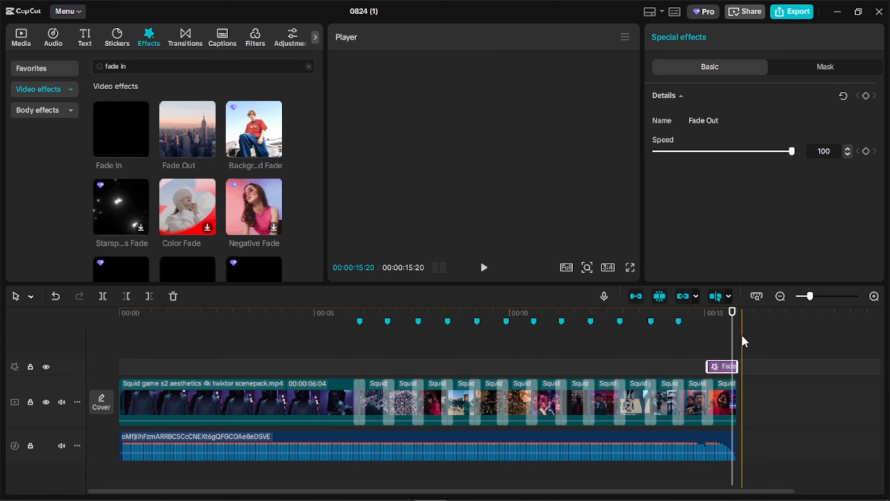
- Add the Repeated Shake video effect above the first transition and trim its end to cover only the transition's second half
left_click(348, 341)
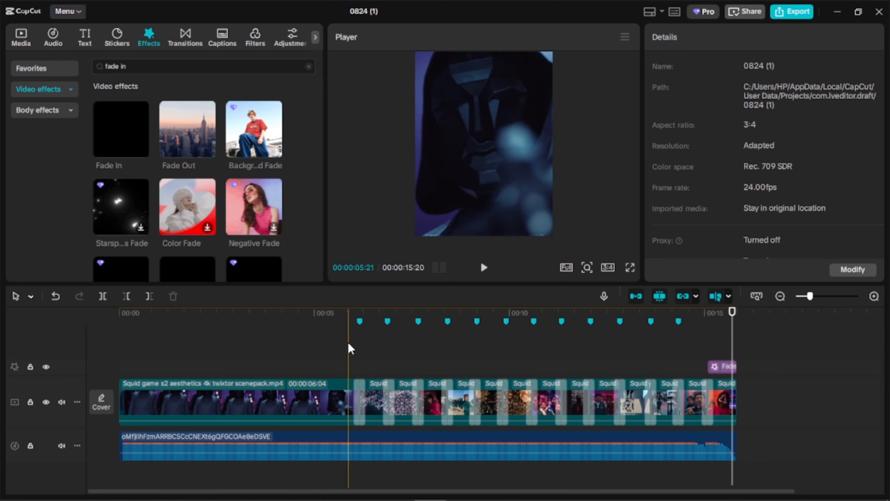
left_click(55, 88)
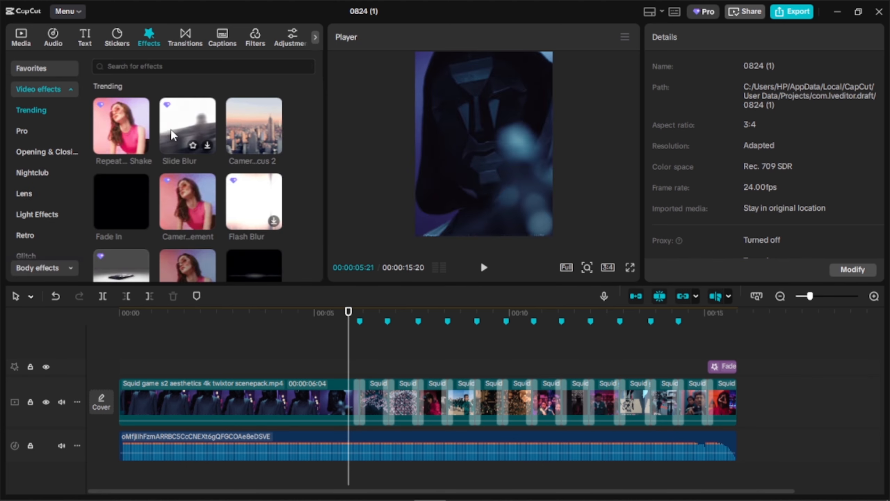
left_click_drag(106, 119, 364, 359)
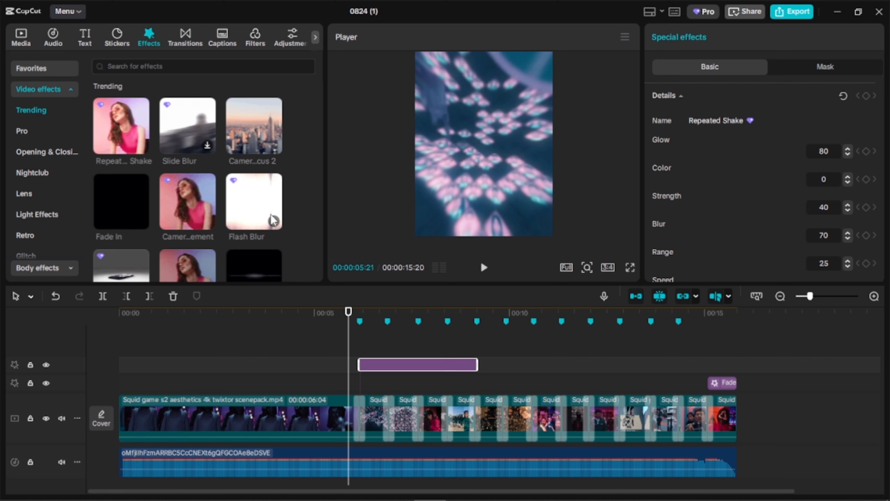
left_click(254, 198)
left_click_drag(384, 367, 382, 379)
scroll(372, 365, "up", 5)
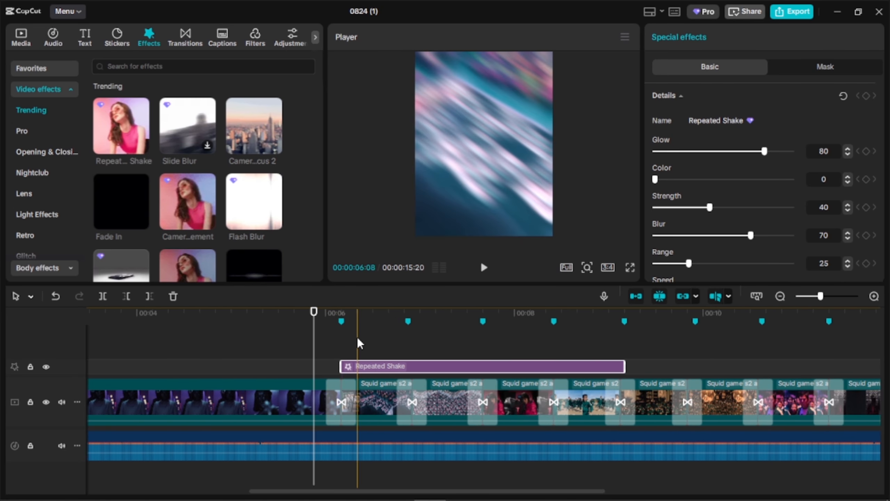
key("w")
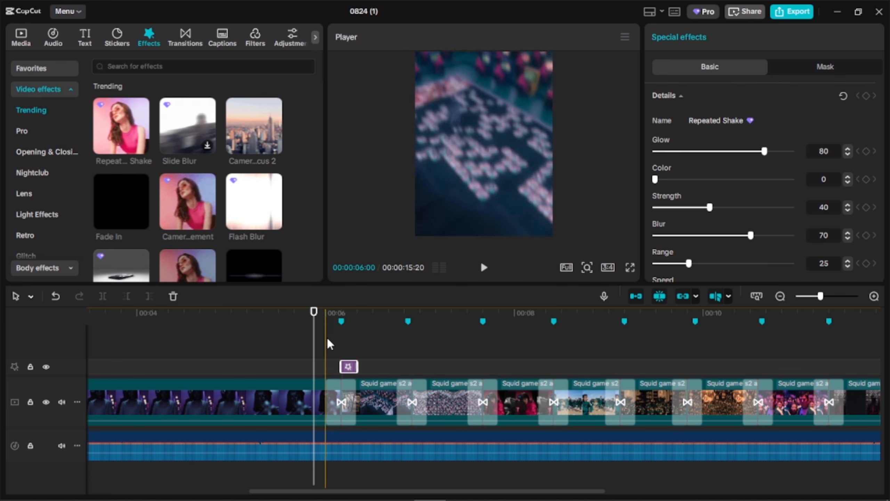
- Place Blur over the first half of the first transition and Flash Blur over the second half of the second, and play both cuts
scroll(268, 227, "down", 2)
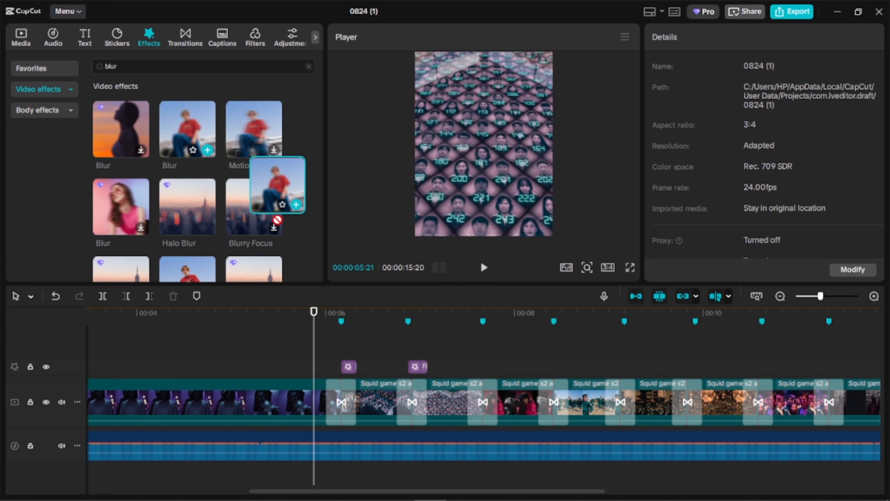
left_click_drag(254, 207, 332, 365)
left_click(321, 354)
key("space")
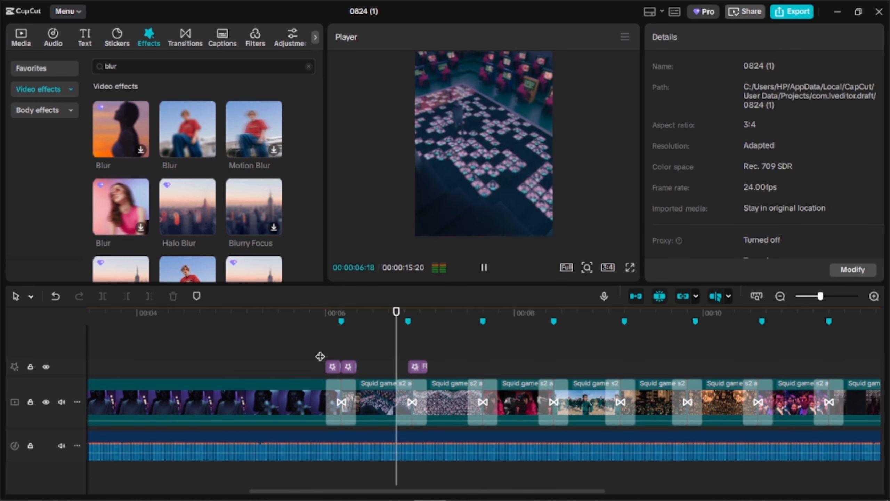
key("space")
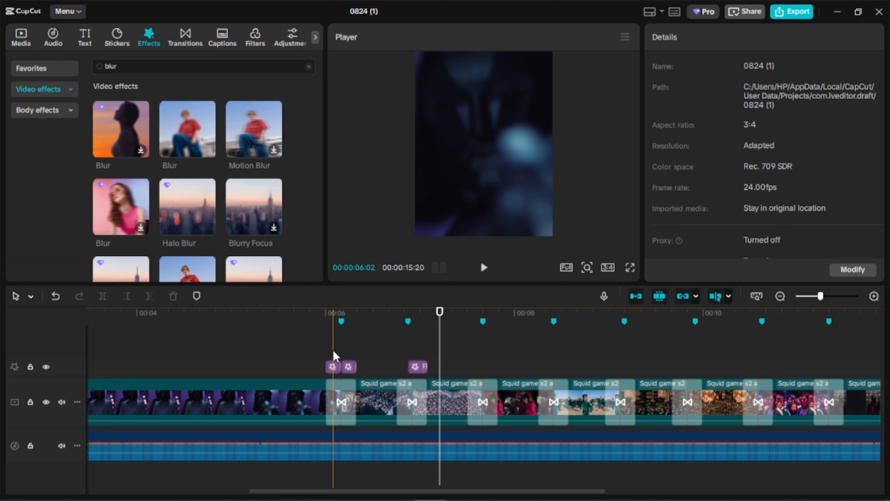
- Trim the start of the Blur effect at the first transition and play the sequence from just before that transition
left_click(332, 355)
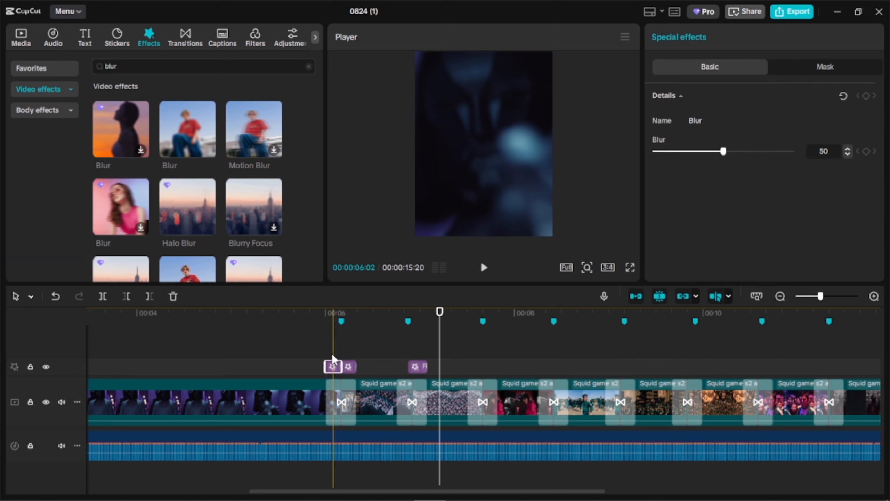
left_click(325, 334)
key("space")
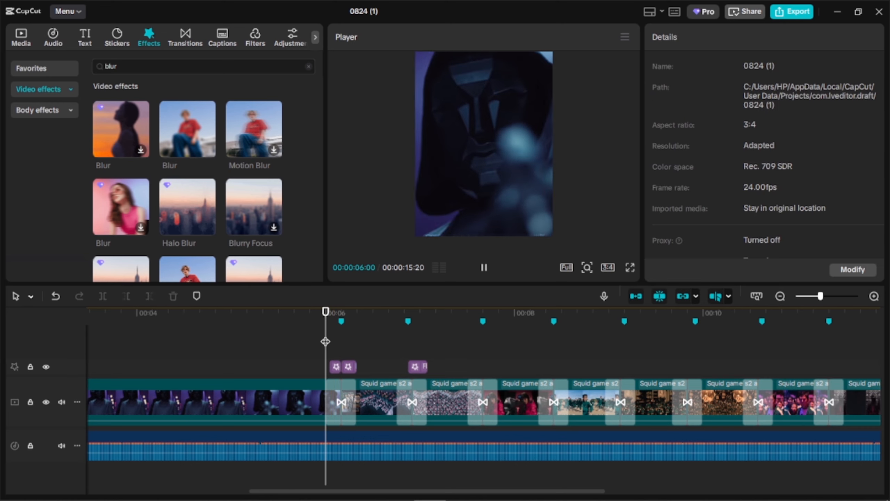
key("space")
left_click(323, 340)
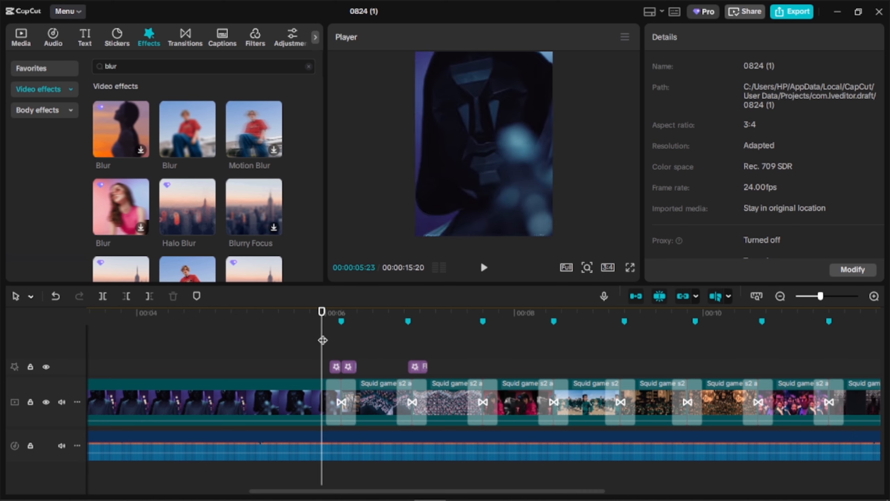
key("space")
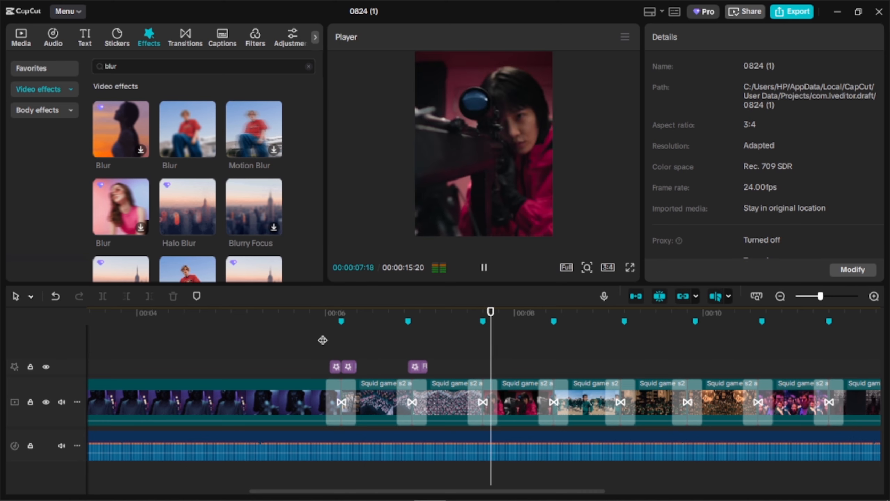
key("space")
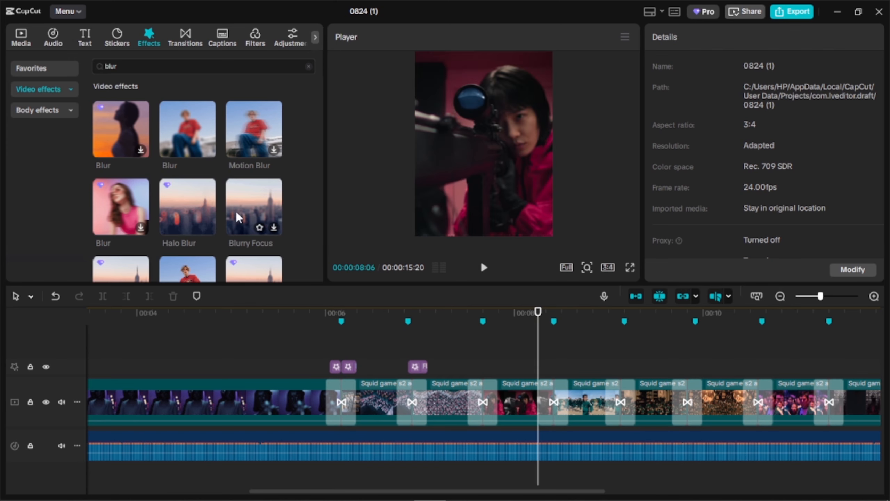
- Add a blur effect before Flash Blur at the second transition and copy the pair above all following transitions
scroll(233, 211, "down", 2)
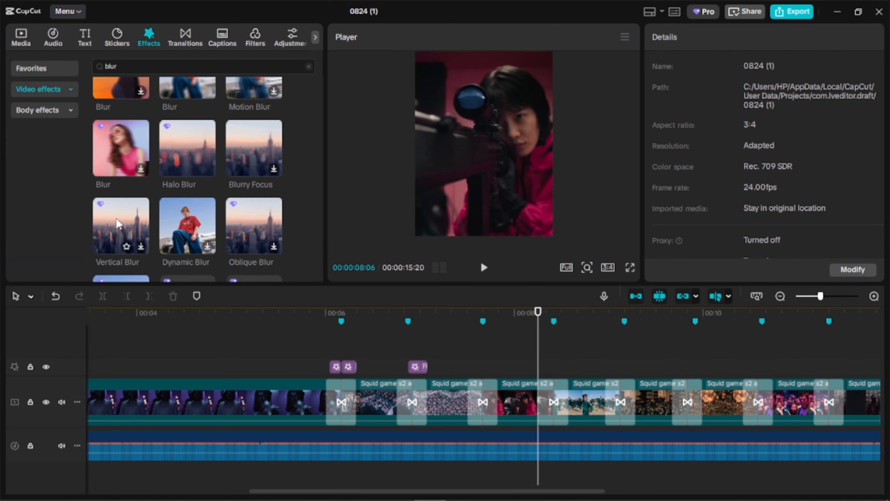
scroll(119, 225, "down", 3)
left_click_drag(450, 338, 486, 349)
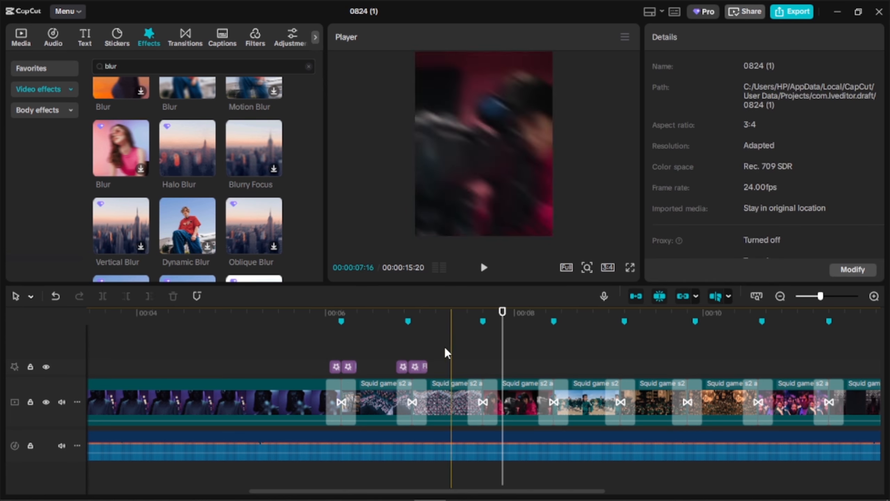
left_click(418, 368)
left_click_drag(420, 363, 489, 368)
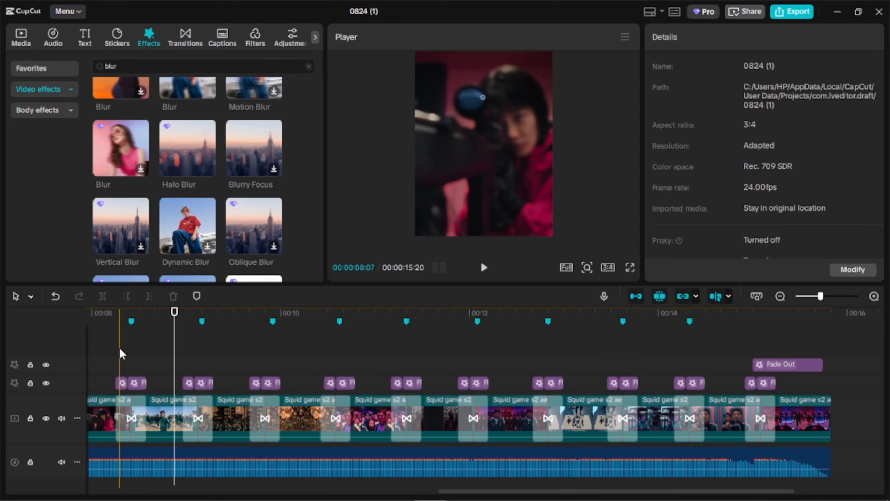
- Trim the end of the Flash Blur effect to 00:00:11:11 at the transition there, and play that cut
scroll(121, 349, "right", 4)
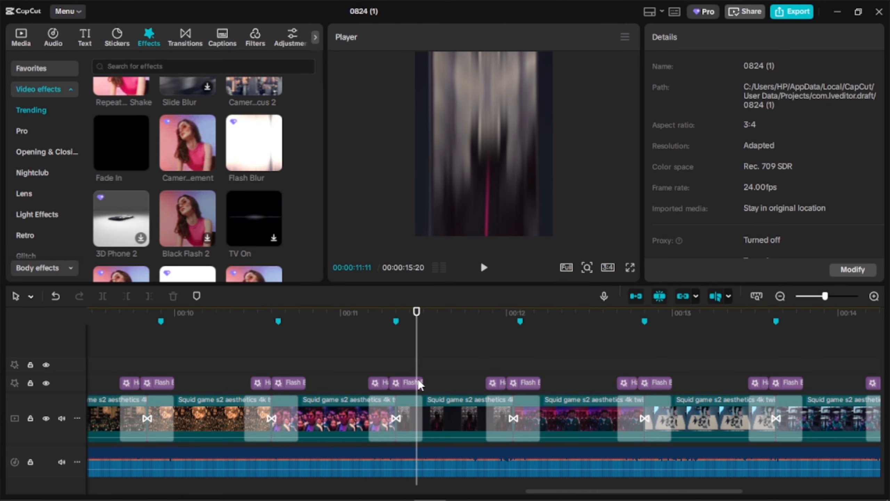
left_click(420, 385)
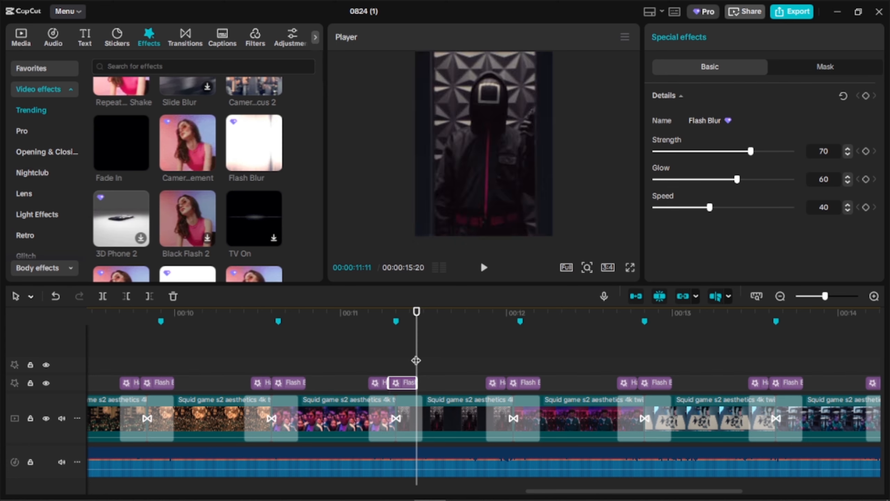
left_click(392, 354)
key("space")
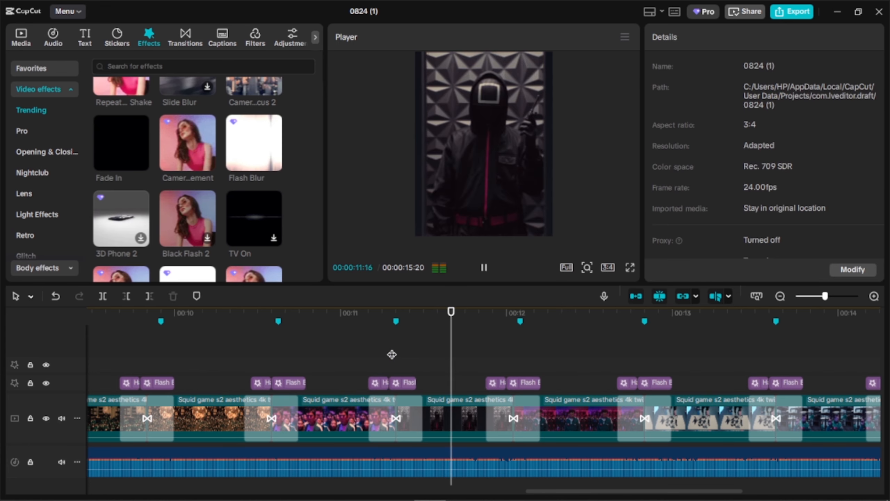
key("space")
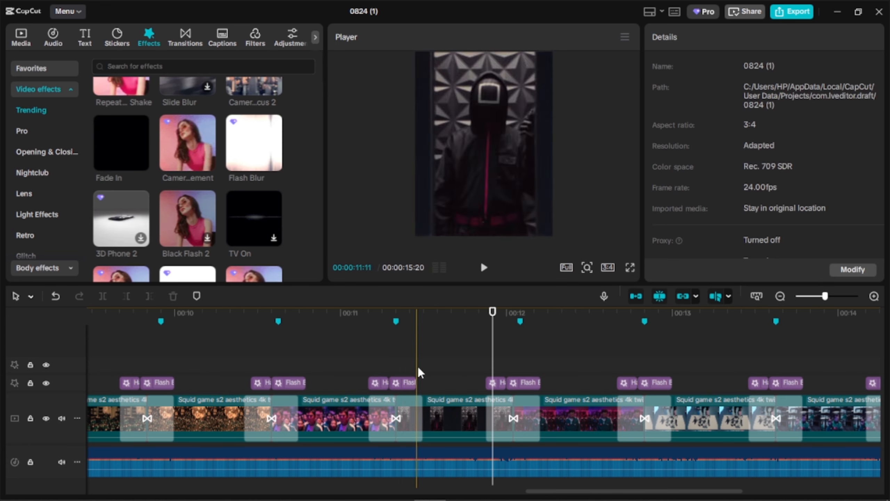
- Add the Vertical Shake effect above the transition at 00:00:11:08 and fit it to the two blur effects beneath
scroll(191, 168, "down", 2)
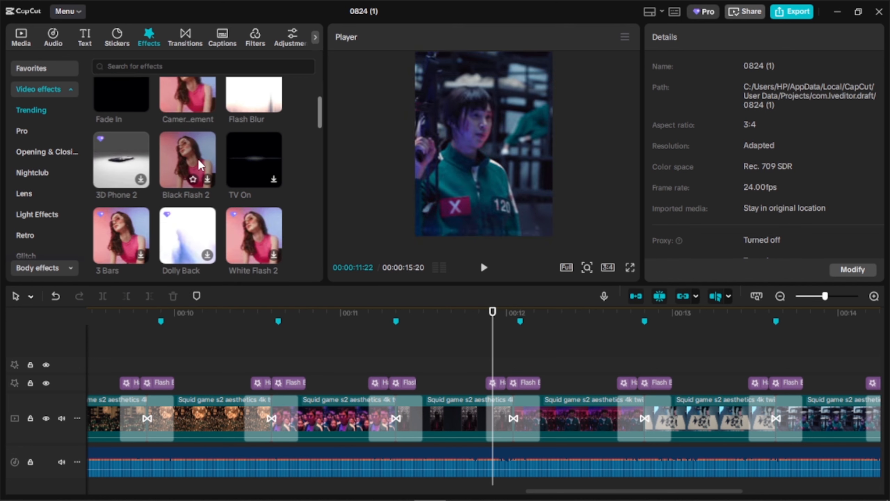
scroll(192, 165, "down", 3)
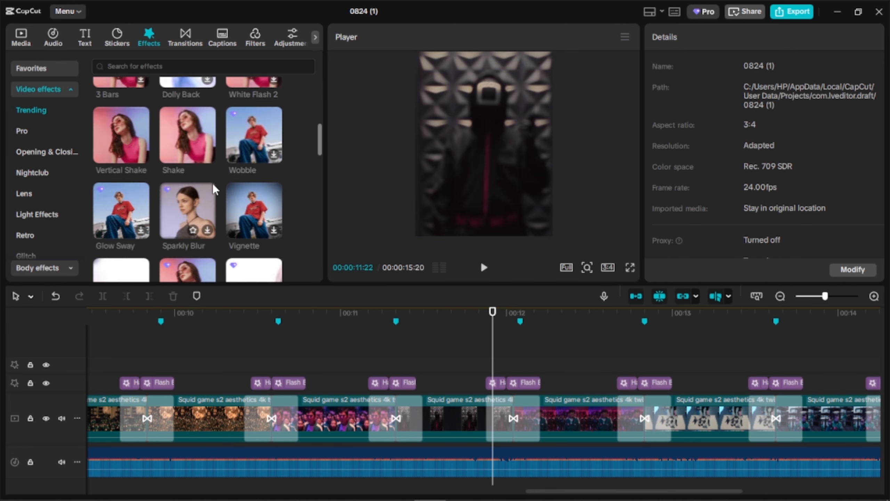
left_click_drag(130, 137, 396, 366)
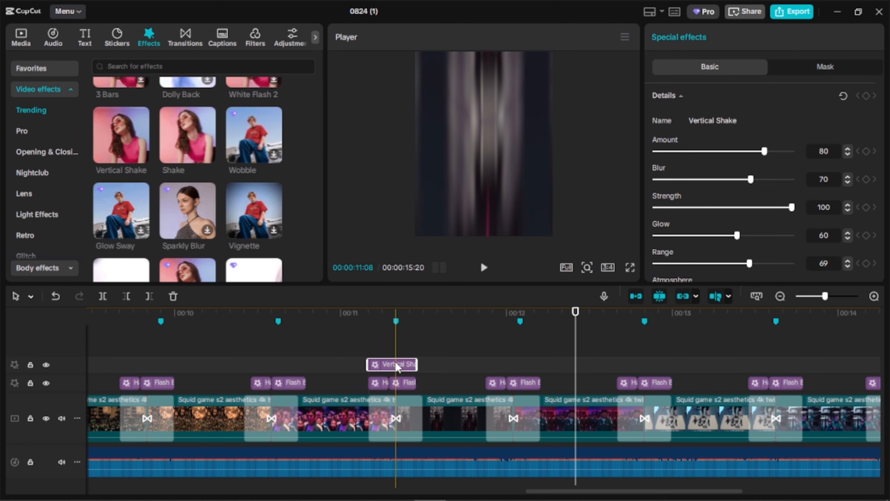
- Copy the Vertical Shake effect above the other transitions, from the first one to the last
scroll(395, 361, "down", 3)
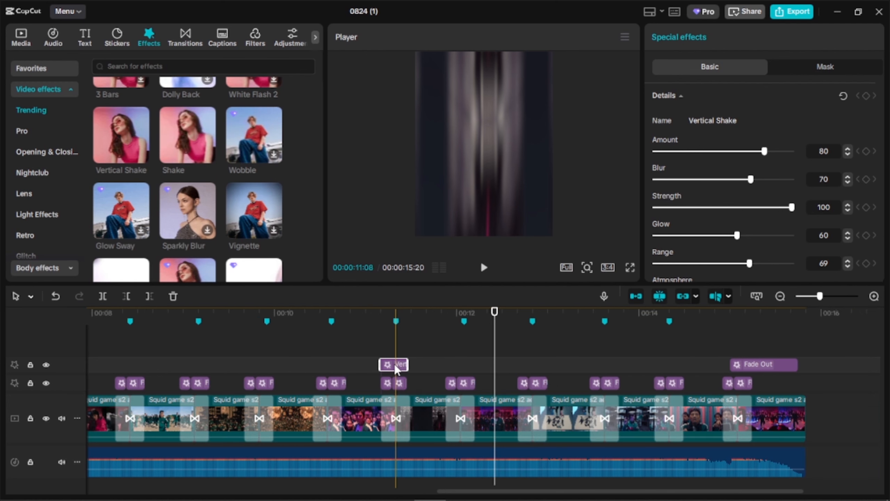
left_click_drag(394, 366, 209, 367)
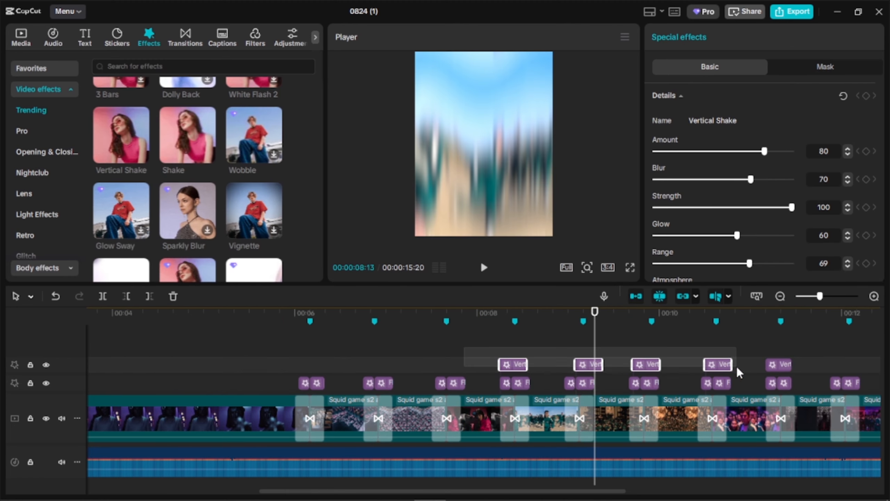
left_click_drag(735, 369, 317, 365)
left_click(532, 371)
scroll(533, 371, "right", 7)
scroll(368, 372, "left", 3)
left_click_drag(464, 365, 794, 362)
left_click(798, 340)
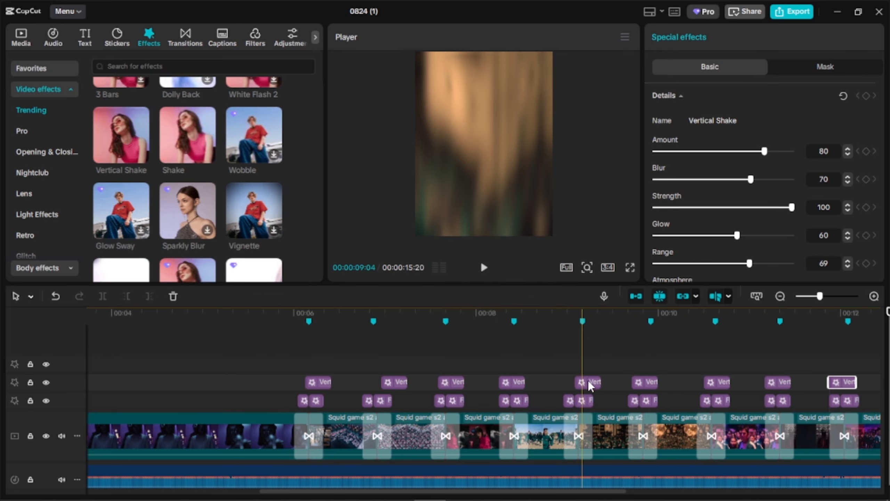
- Shift the Vertical Shake copies above the early transitions so they line up with the blur effect pairs beneath
left_click(573, 381)
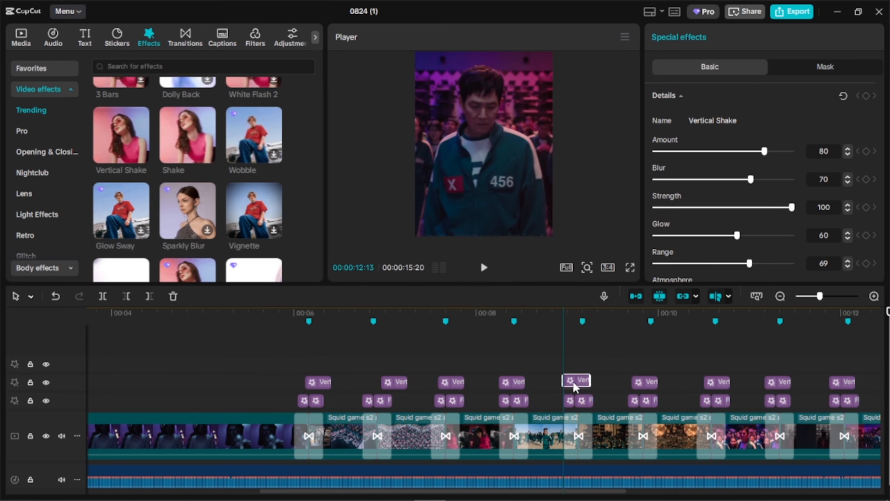
left_click_drag(572, 383, 581, 382)
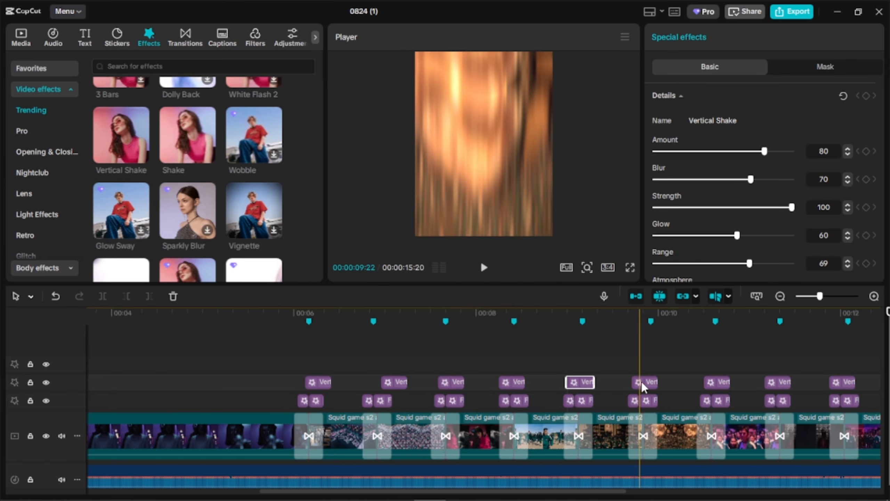
left_click_drag(399, 385, 386, 384)
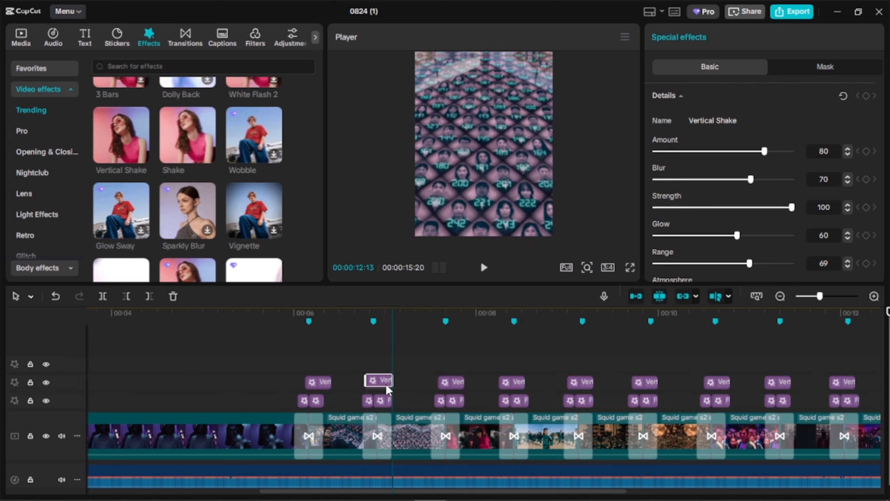
left_click(450, 382)
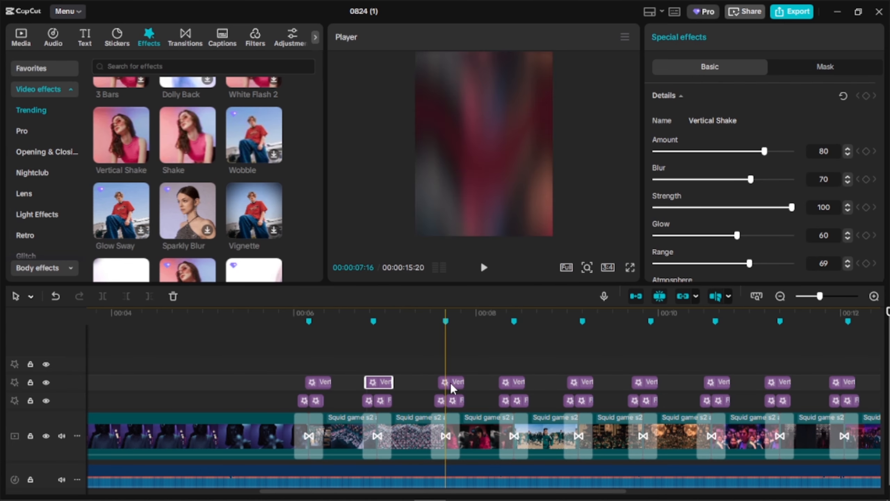
mouse_move(320, 382)
left_mouse_down()
mouse_move(308, 383)
mouse_move(320, 383)
left_mouse_up()
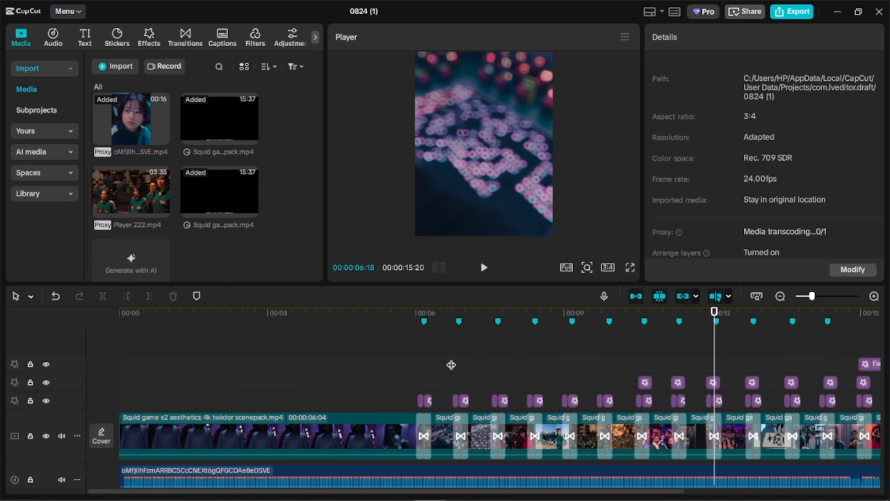
- Undo the removal of the first six Vertical Shake effects
left_click(451, 365)
key("ctrl+z")
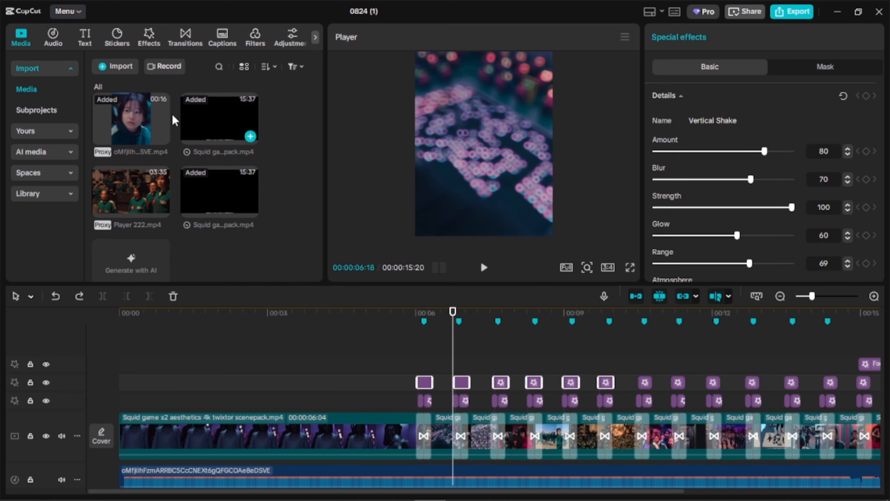
- Replace the transition at the second cut with Shake and try to apply Shake at the third cut
left_click(182, 35)
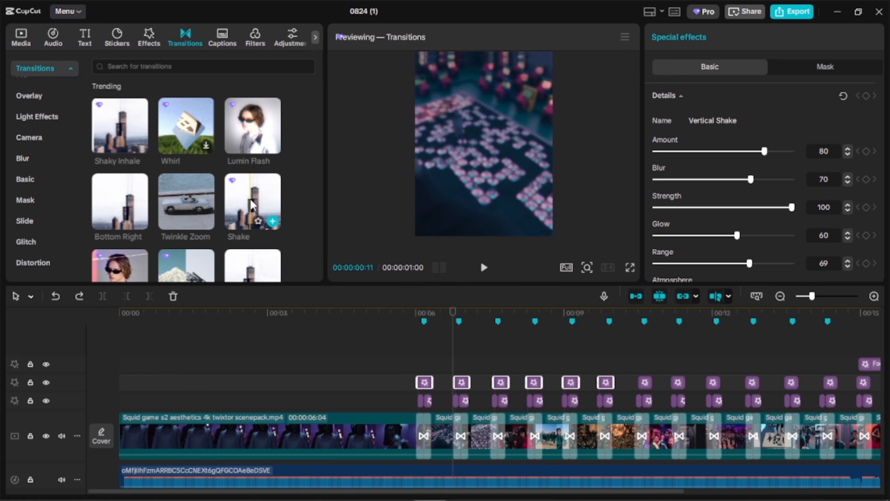
scroll(252, 207, "down", 2)
left_click_drag(252, 207, 459, 441)
left_click_drag(254, 151, 499, 439)
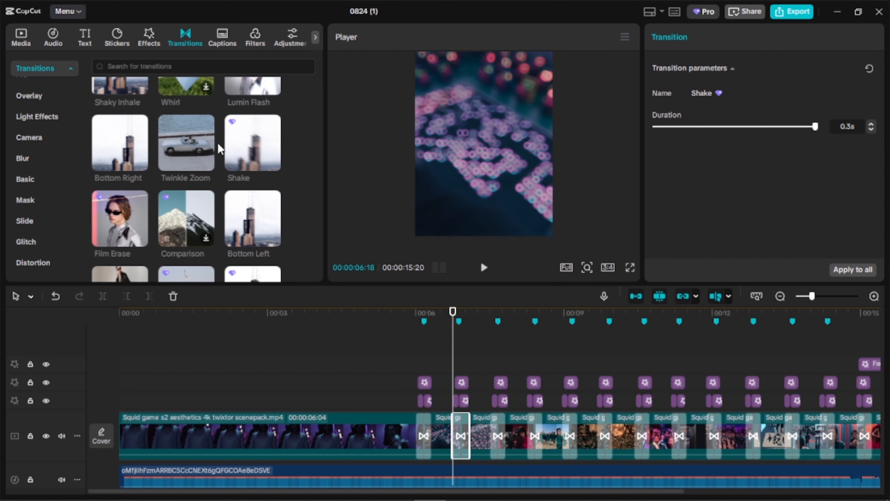
left_click_drag(252, 133, 490, 438)
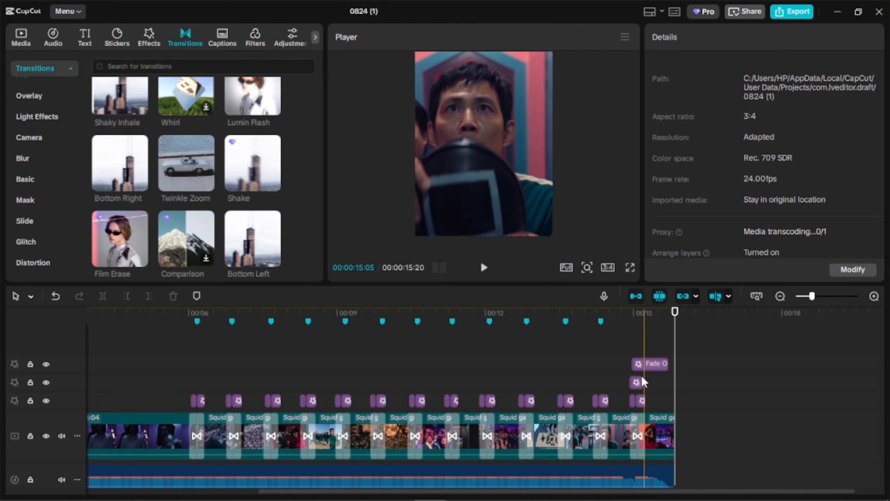
- Place the Fade In effect at the very start of the timeline and trim it to just over one second
left_click(638, 375)
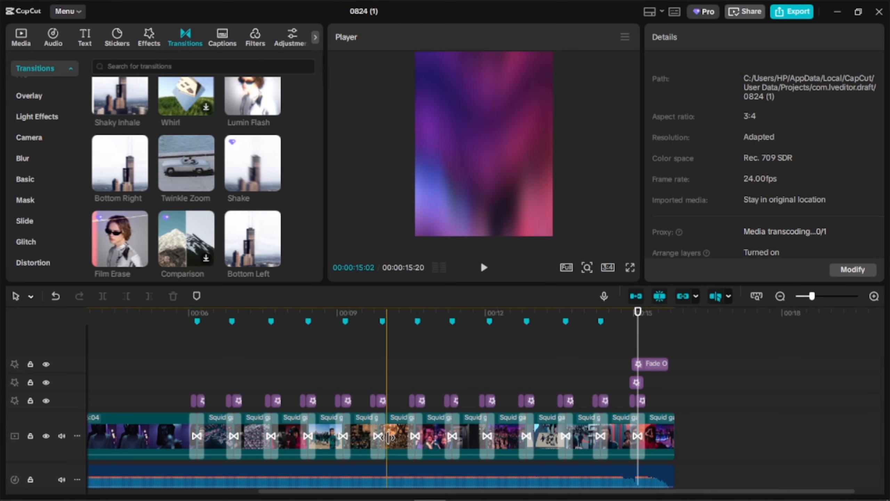
scroll(395, 428, "down", 3)
scroll(395, 423, "down", 2)
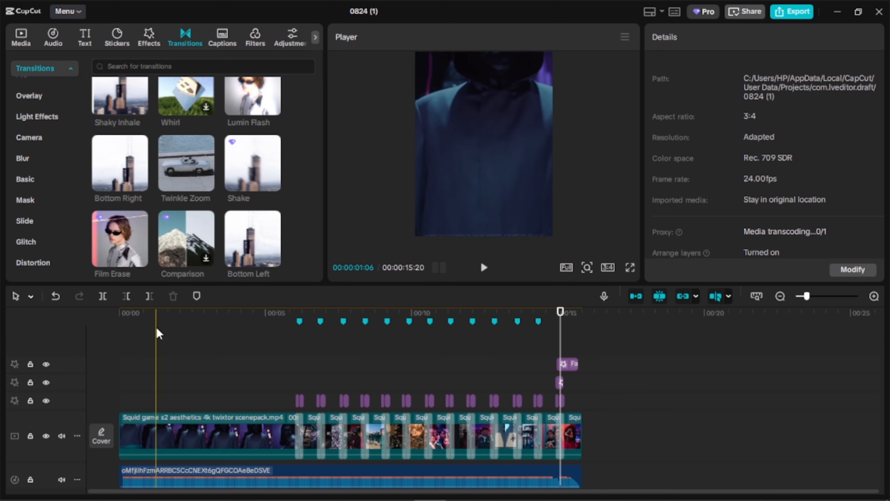
left_click(120, 316)
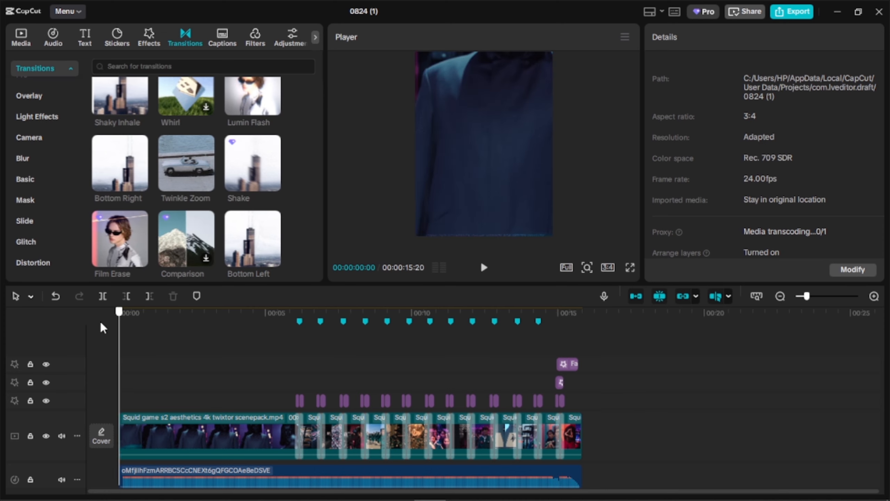
left_click(147, 34)
left_click(140, 66)
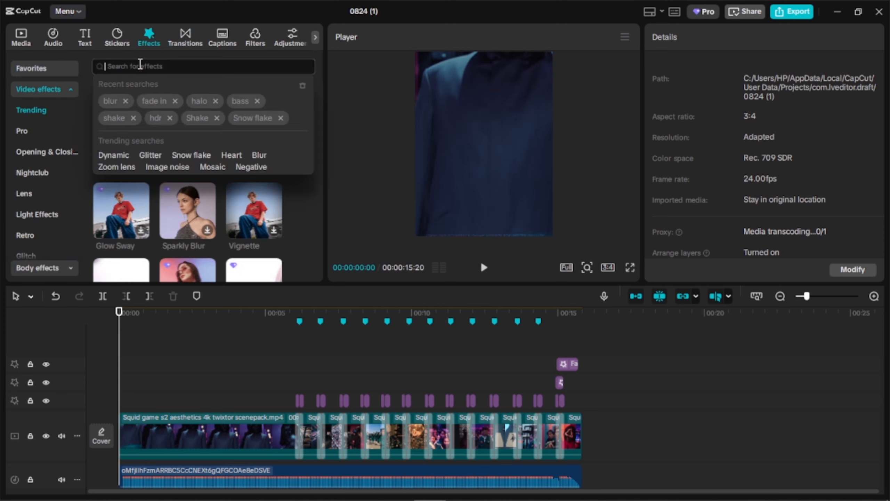
left_click(165, 106)
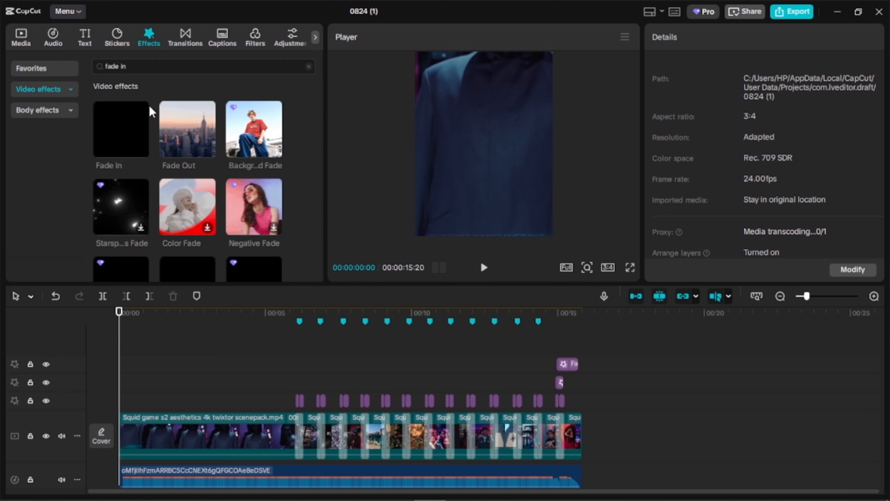
left_click_drag(129, 134, 123, 363)
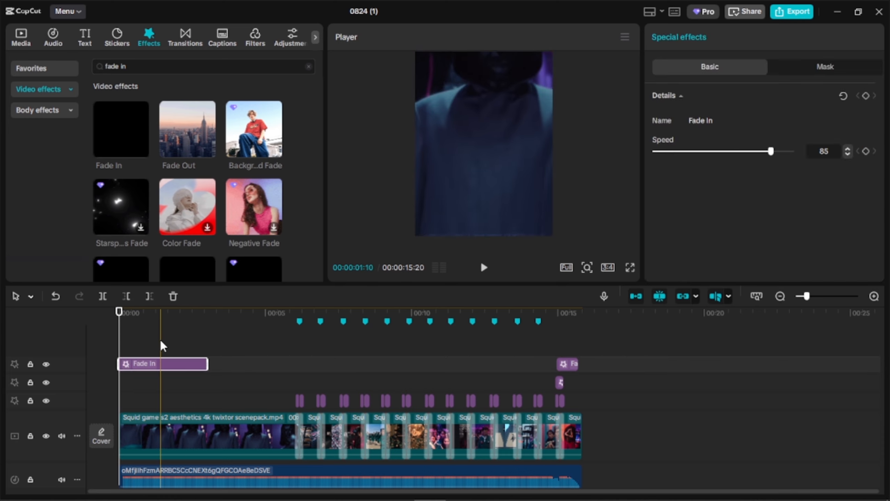
key("w")
left_click(75, 325)
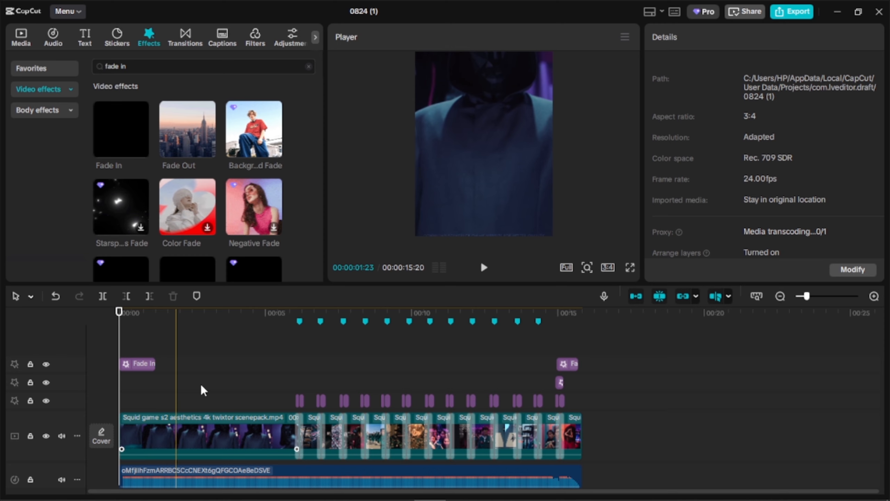
- Set the Sharpen adjustment of the first clip to 100
left_click(211, 419)
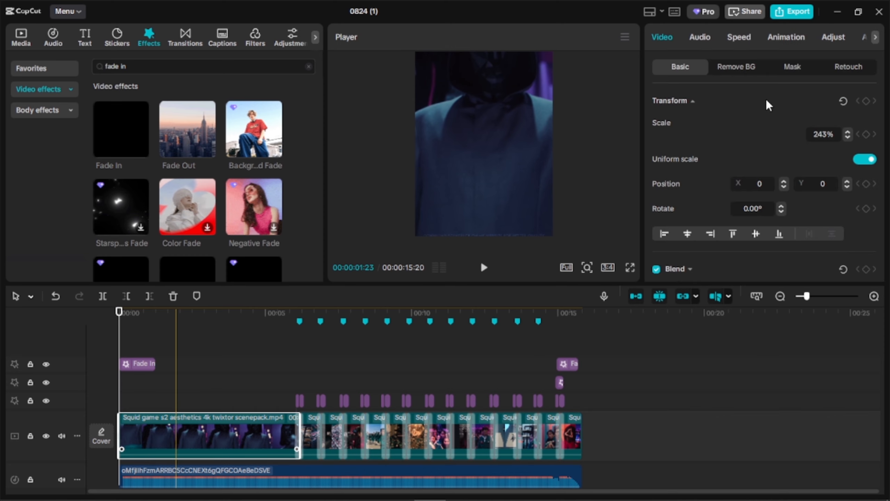
left_click(841, 35)
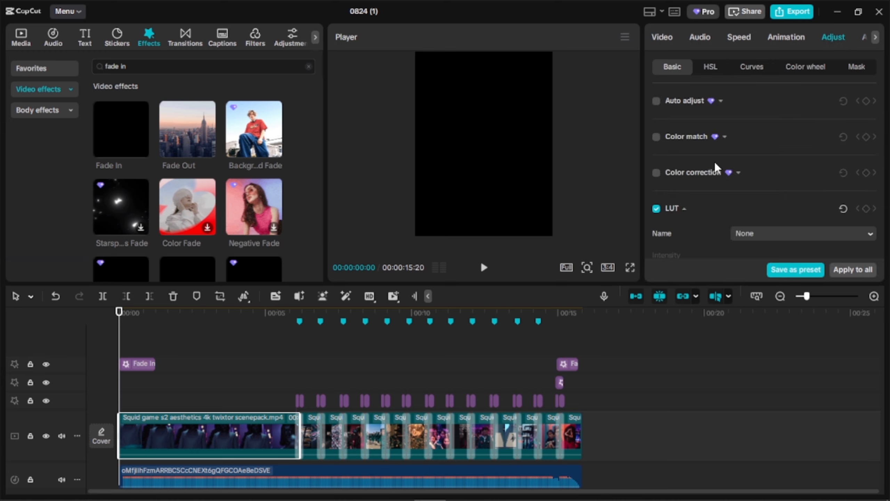
left_click(721, 101)
left_click(721, 101)
left_click(727, 137)
left_click(725, 138)
scroll(731, 170, "down", 6)
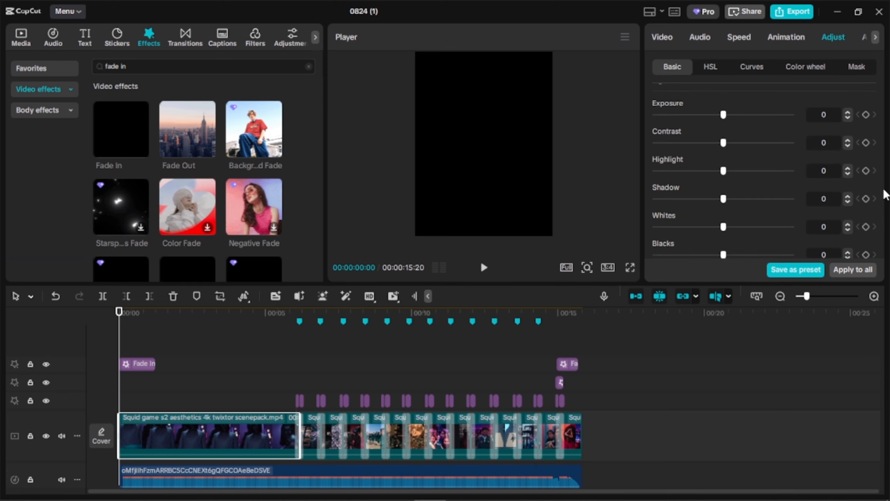
left_click_drag(883, 198, 883, 225)
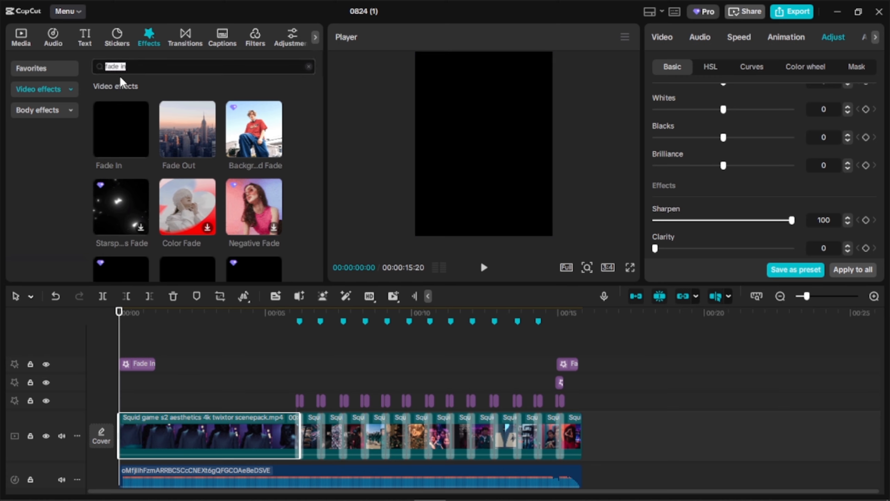
- Search the effects for "hdr" and place Smart Sharpen above the Fade In effect at the start of the timeline
type("r")
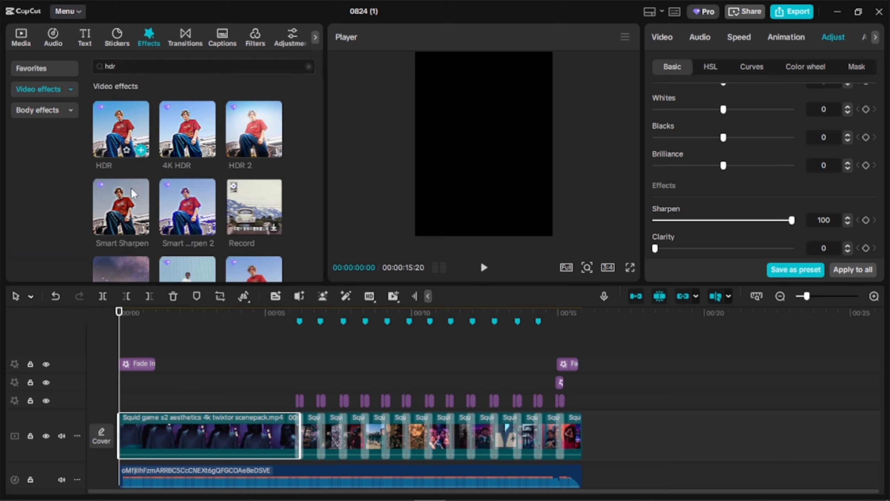
left_click(116, 208)
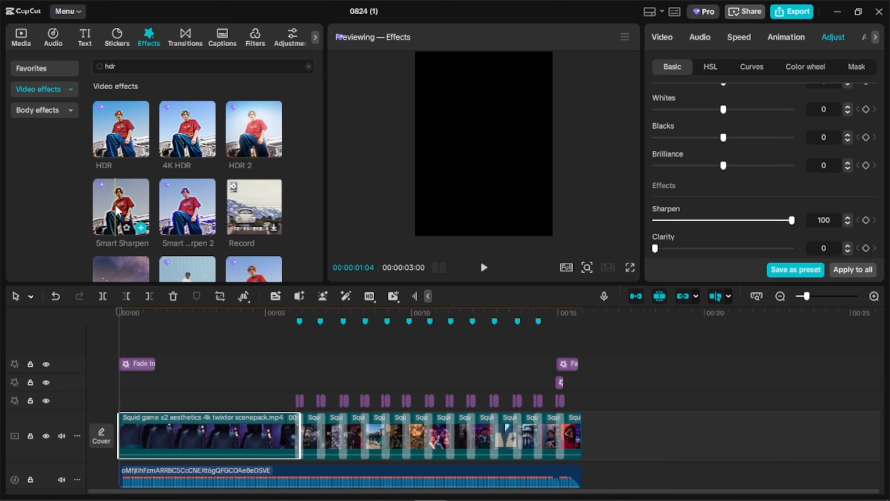
left_click_drag(115, 209, 121, 345)
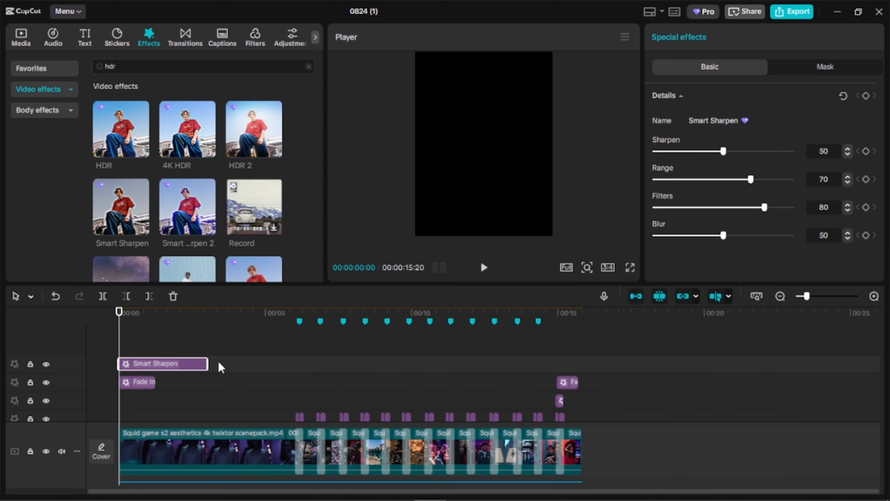
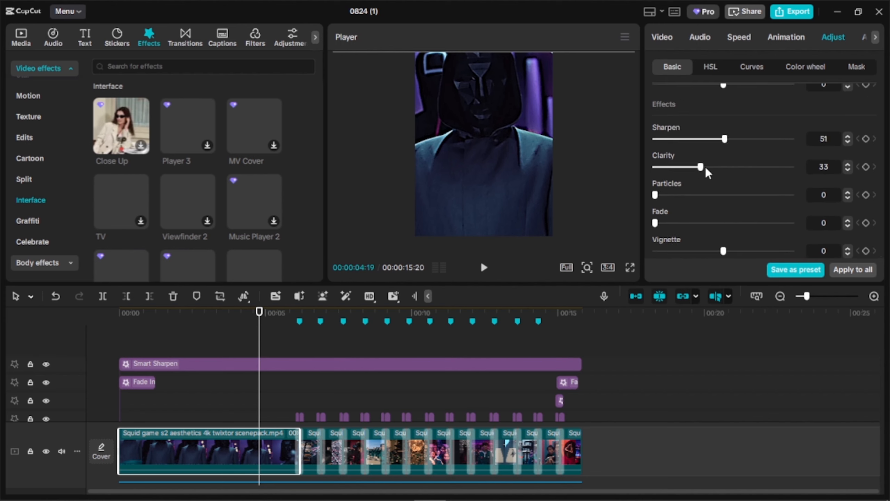
- Search the effects for "hdr", place HDR 2 above Smart Sharpen at the timeline start, and extend it over the whole edit
left_click_drag(688, 178, 687, 177)
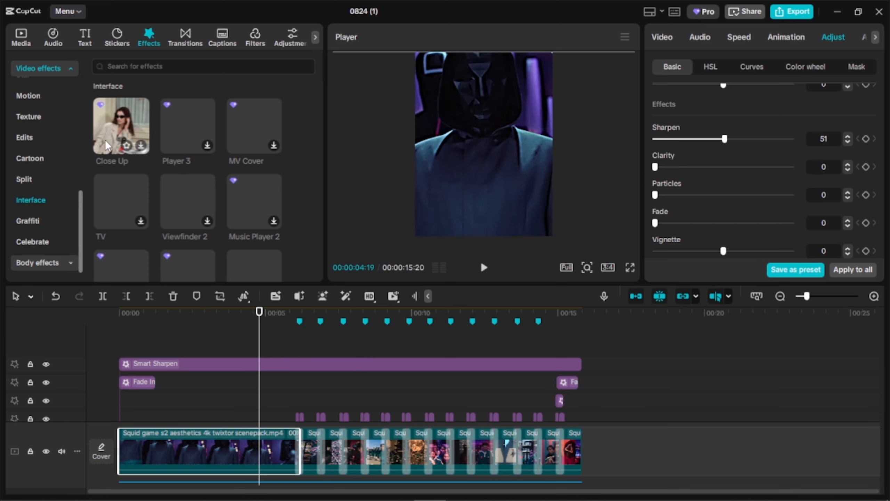
left_click(141, 73)
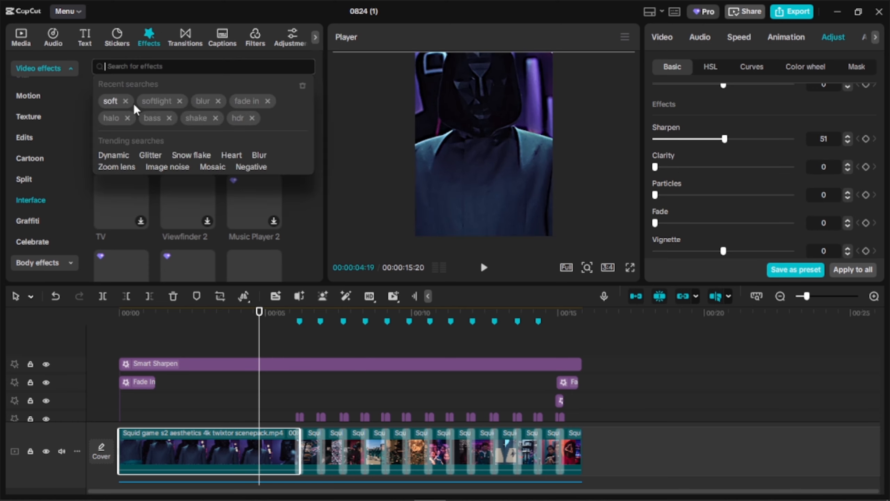
left_click(237, 118)
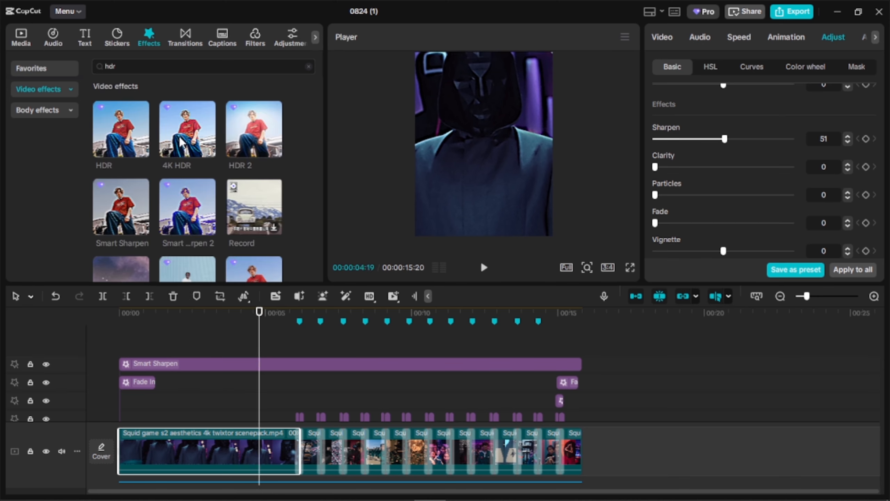
left_click_drag(254, 131, 123, 344)
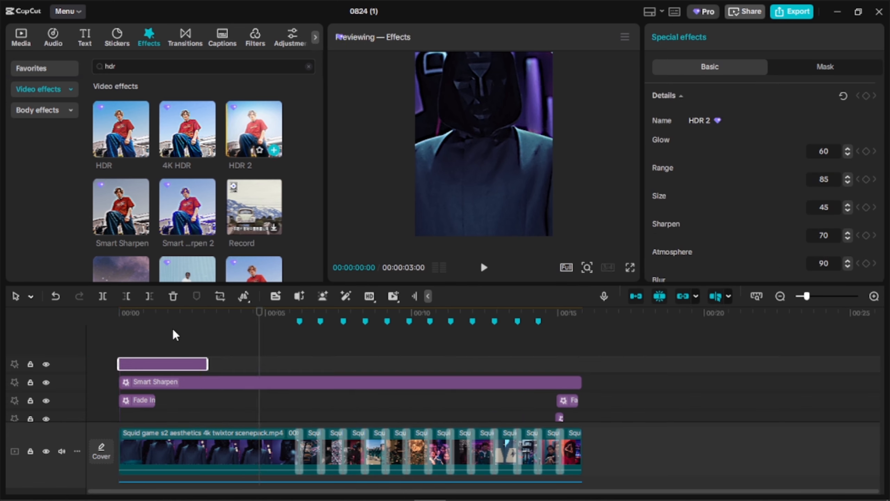
left_click_drag(312, 364, 579, 370)
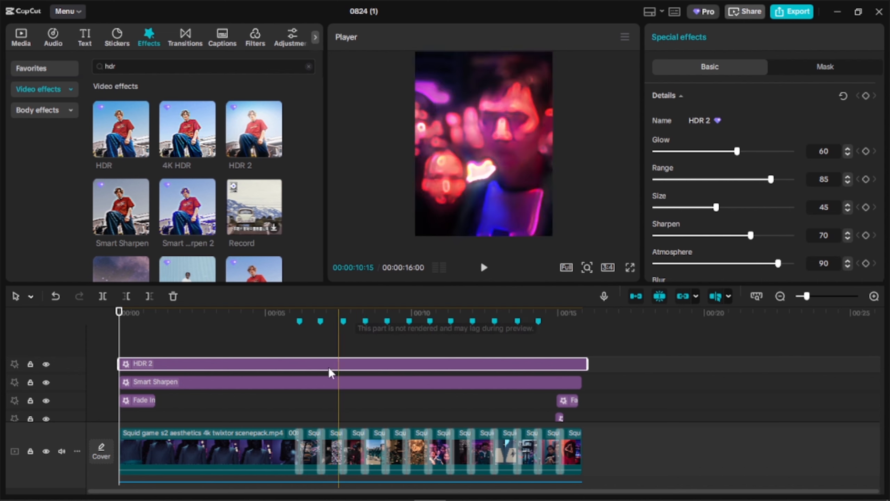
- Set the second clip's Sharpen adjustment to 100
left_click(310, 453)
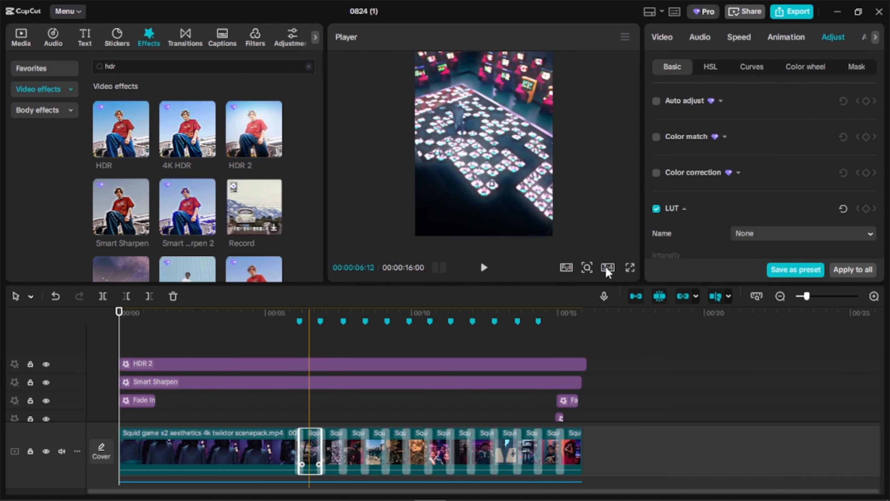
scroll(727, 158, "down", 3)
scroll(728, 179, "down", 8)
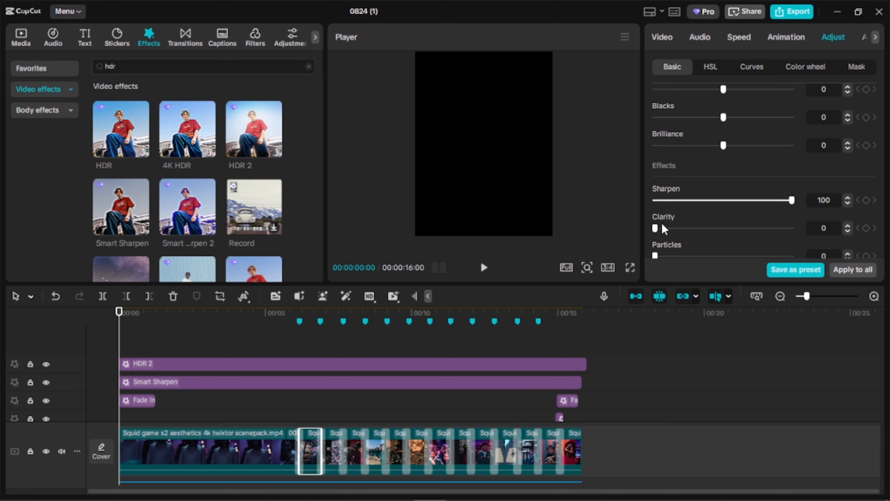
- Set Sharpen and Clarity to 100 and 12 on the third clip, 99 and 14 on the fourth, and 100 and 12 on the fifth
left_click(332, 453)
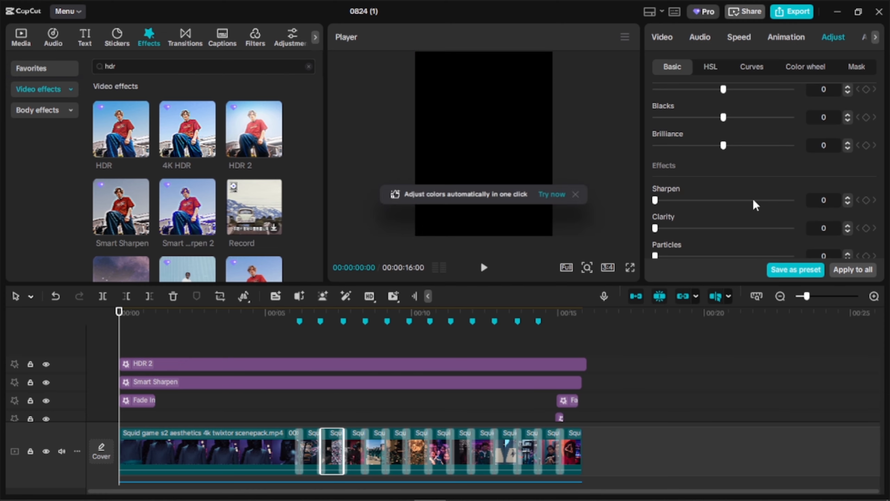
left_click_drag(664, 232, 670, 231)
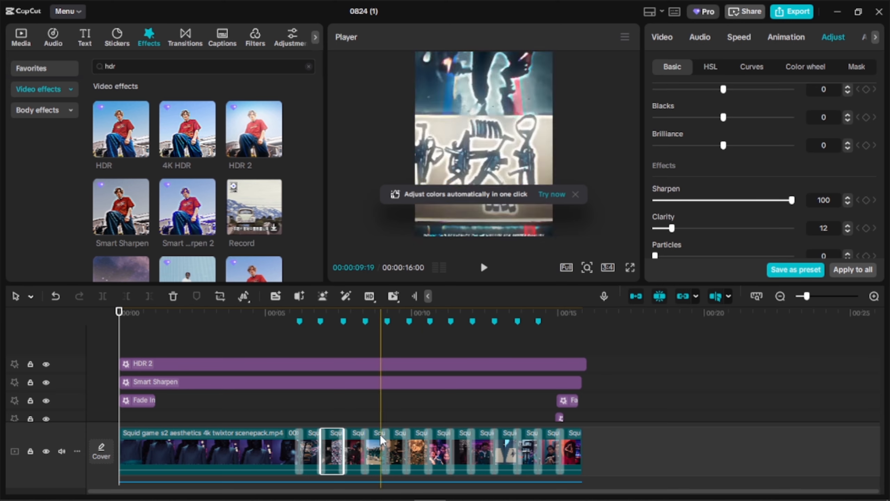
left_click(358, 450)
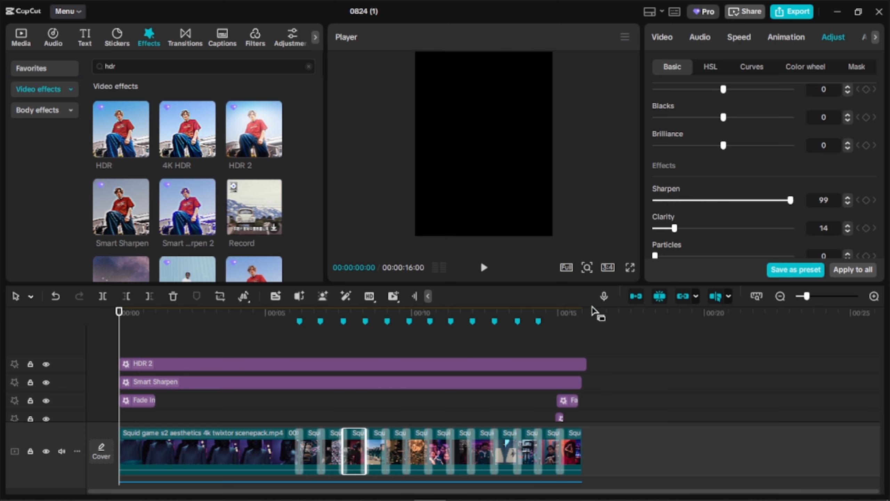
left_click(375, 452)
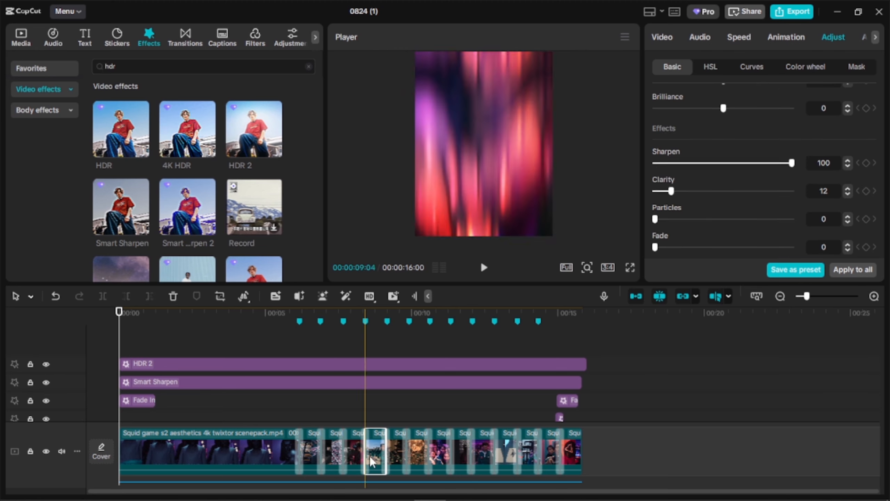
- Set Sharpen to 100 on the sixth and seventh clips and raise their Clarity, using 20 on the seventh
left_click(396, 452)
left_click_drag(655, 163, 792, 164)
left_click_drag(655, 191, 675, 191)
left_click(417, 451)
left_click_drag(655, 163, 792, 163)
left_click_drag(655, 191, 681, 197)
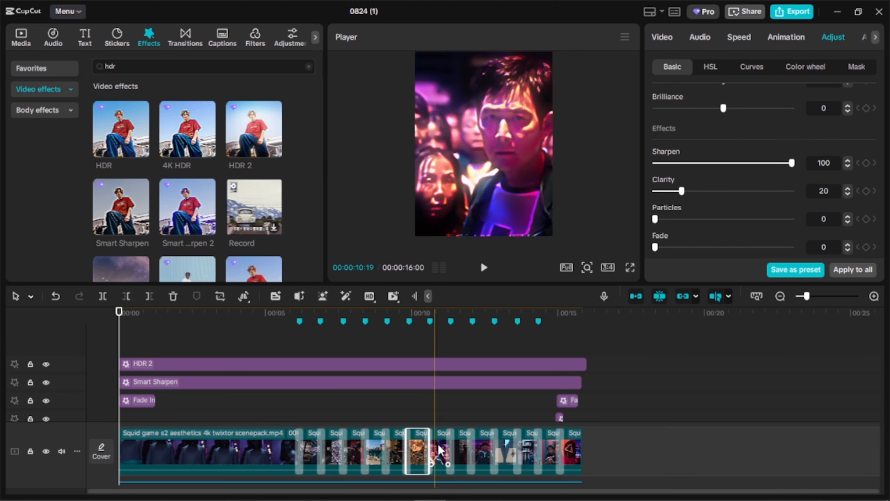
- Set Sharpen to 100 on the eighth and ninth clips and adjust the following clips up to the twelfth
left_click(439, 451)
left_click_drag(655, 163, 795, 164)
left_click(460, 445)
left_click_drag(655, 163, 794, 163)
left_click(482, 450)
left_click_drag(655, 191, 794, 164)
left_click_drag(655, 191, 860, 137)
left_click(504, 451)
left_click(531, 451)
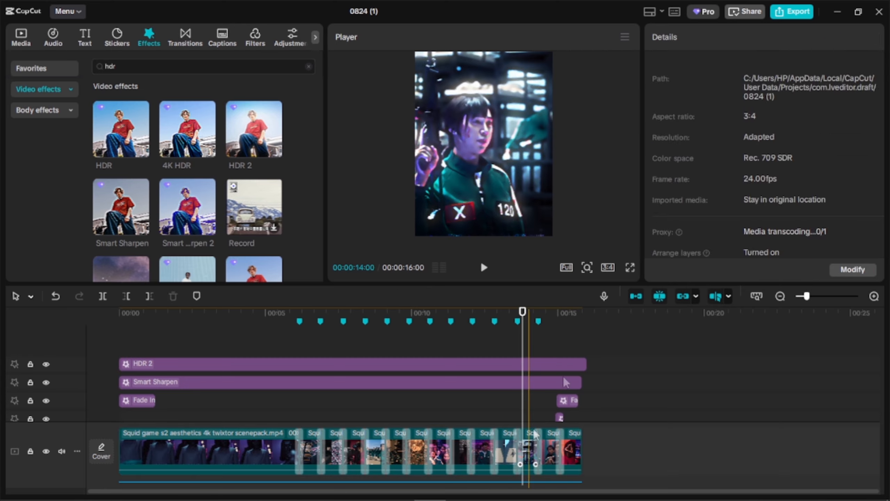
- Set the seventh clip's Sharpen to 42 and Clarity to 0, and the sixth clip's Sharpen to 100 and Clarity to 24
scroll(705, 116, "down", 2)
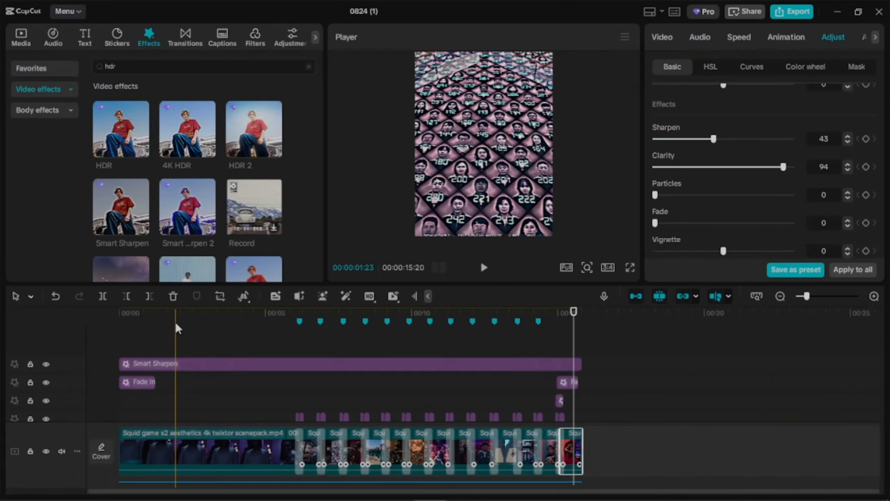
left_click_drag(155, 318, 119, 321)
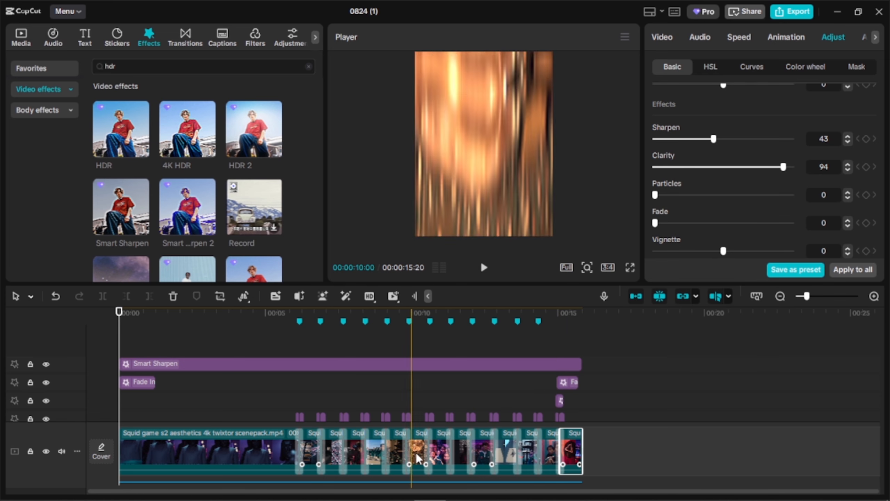
left_click(421, 439)
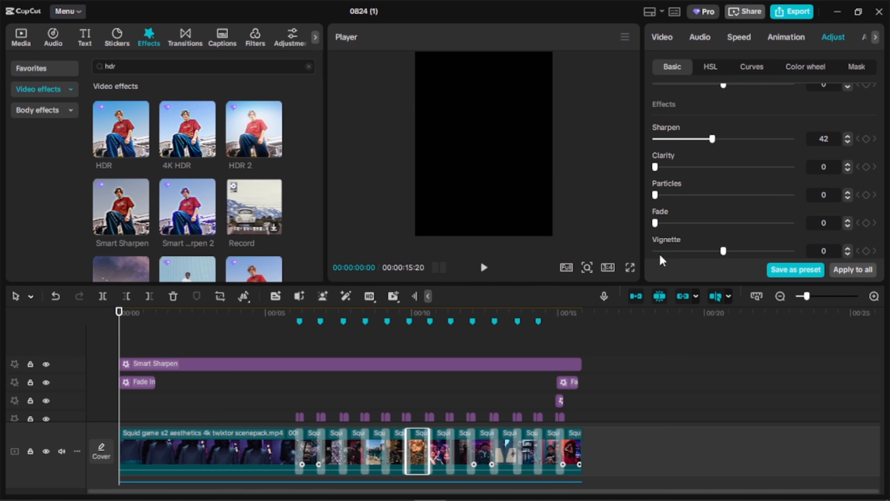
left_click(401, 449)
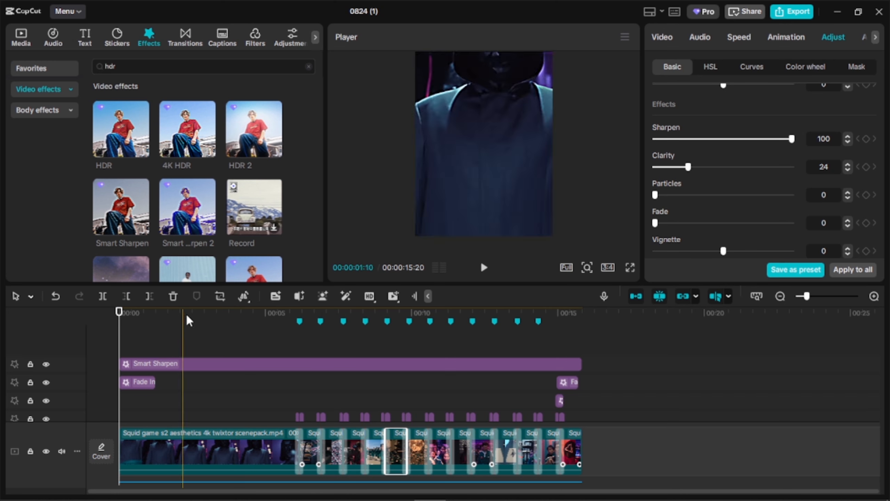
- Place the 4K HDR effect above Smart Sharpen at the timeline start and extend it to the end of the edit
left_click(247, 366)
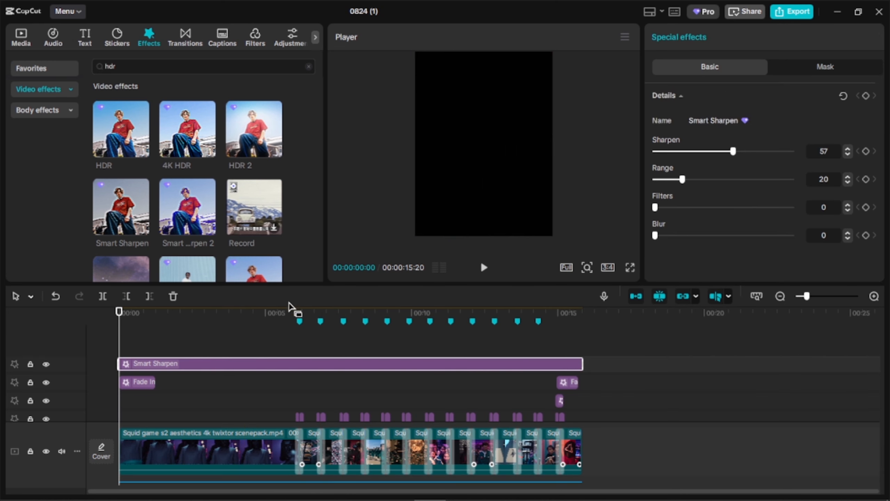
left_click(249, 329)
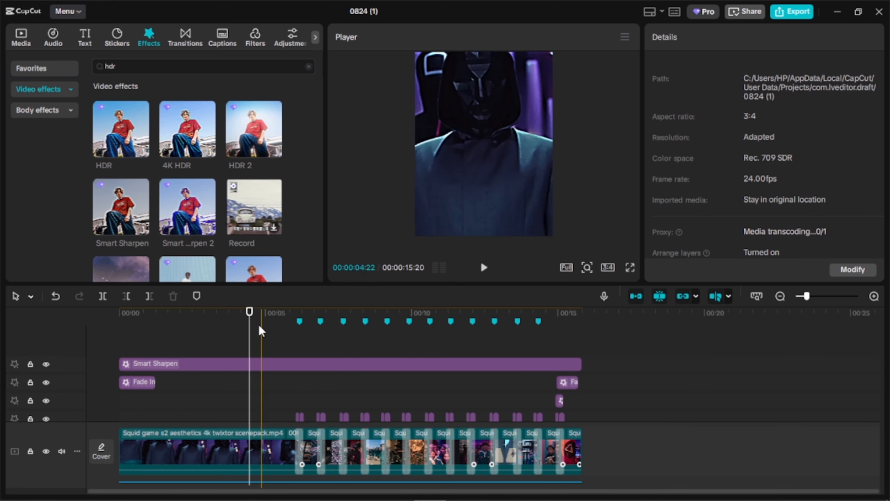
left_click_drag(250, 327, 92, 338)
left_click_drag(186, 140, 114, 349)
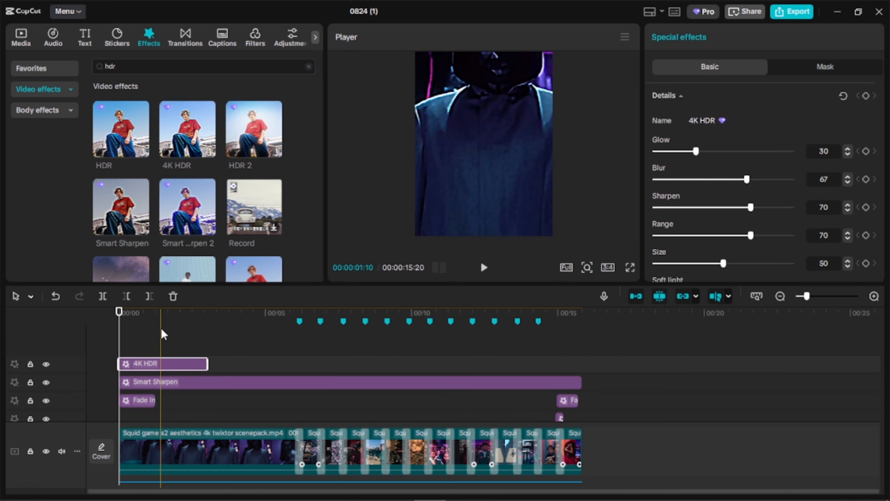
left_click_drag(208, 364, 583, 371)
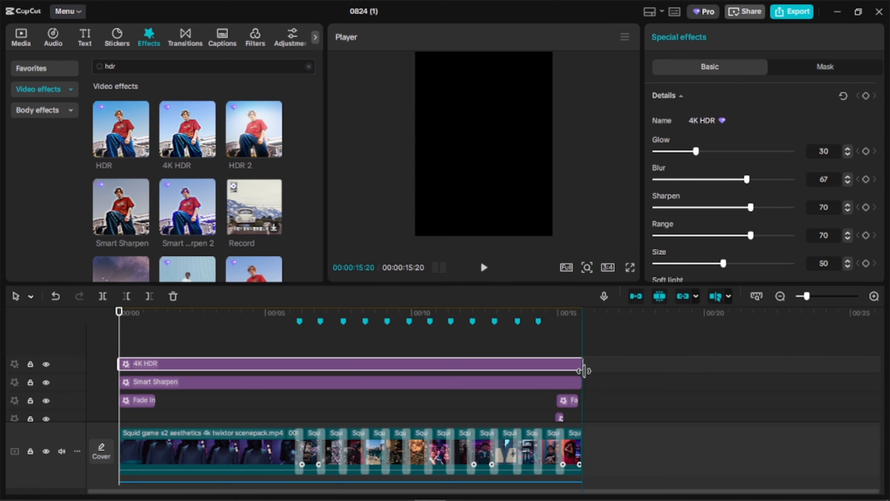
- Set the 4K HDR effect's Glow, Blur, Sharpen and Range to 0, Size to 30 and Soft light to 91
left_click(434, 325)
left_click(738, 151)
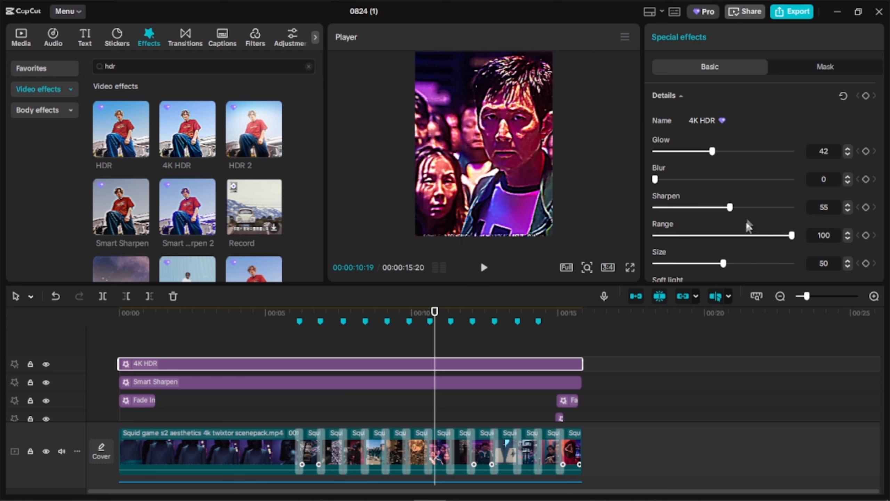
left_click_drag(767, 263, 696, 263)
scroll(728, 234, "down", 1)
left_click(780, 251)
left_click_drag(655, 196, 776, 196)
left_click_drag(730, 168, 655, 168)
left_click_drag(776, 195, 668, 198)
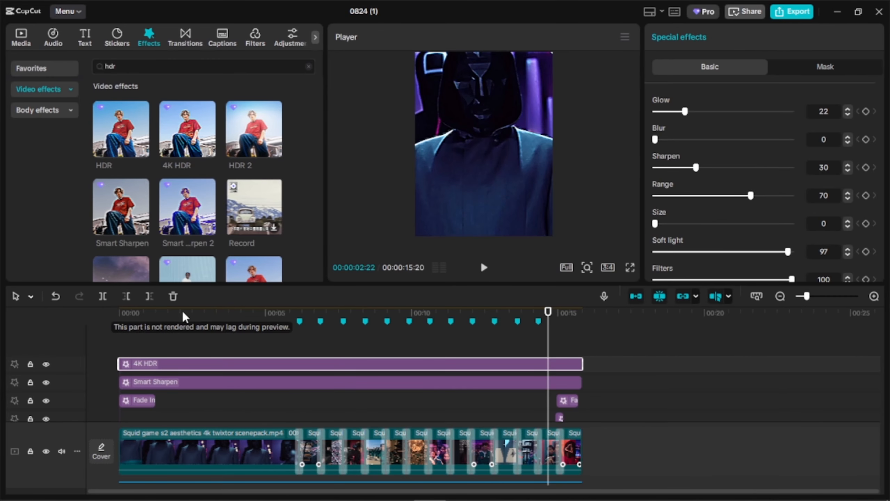
- Move the playhead back to the start of the timeline and clear the effects search
left_click_drag(140, 312, 118, 324)
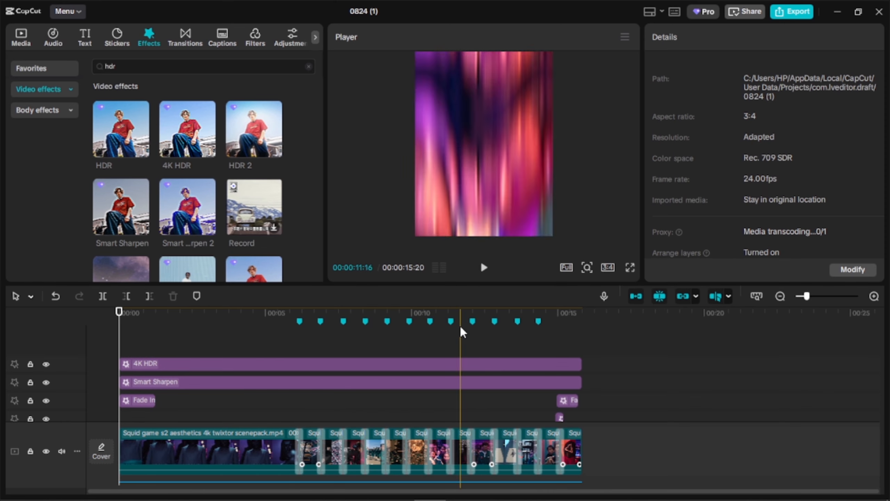
scroll(291, 348, "down", 3)
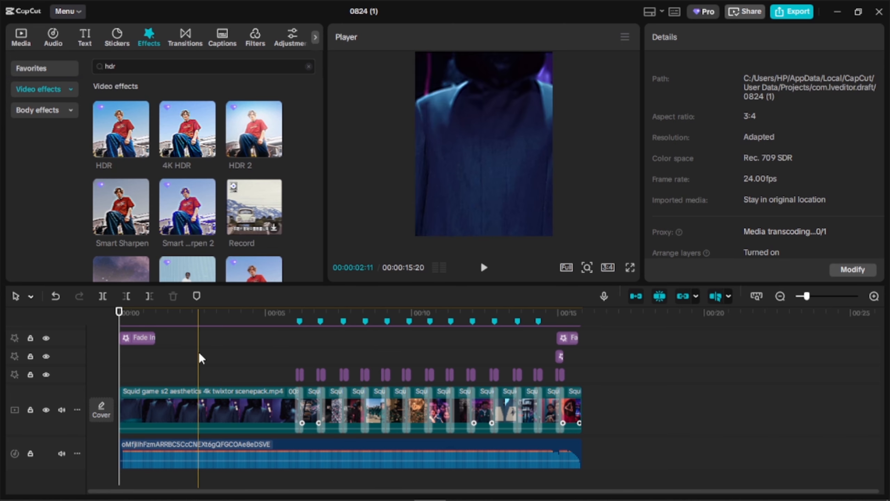
scroll(199, 354, "up", 1)
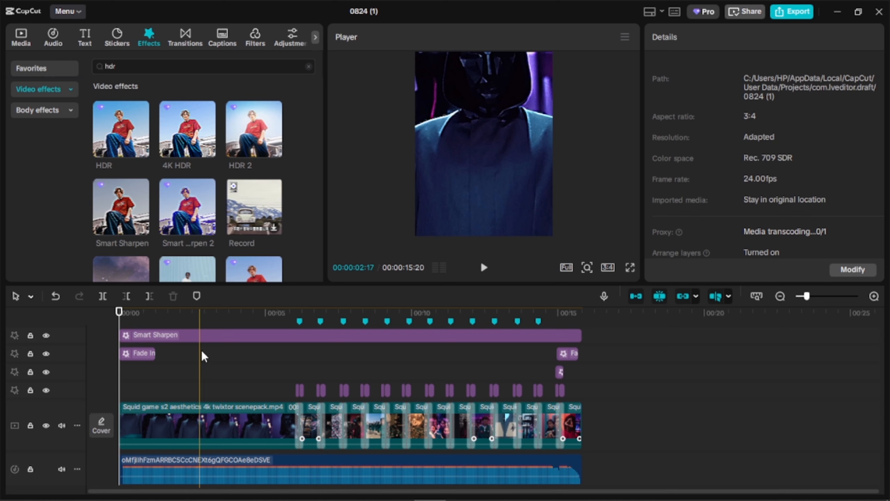
left_click(308, 67)
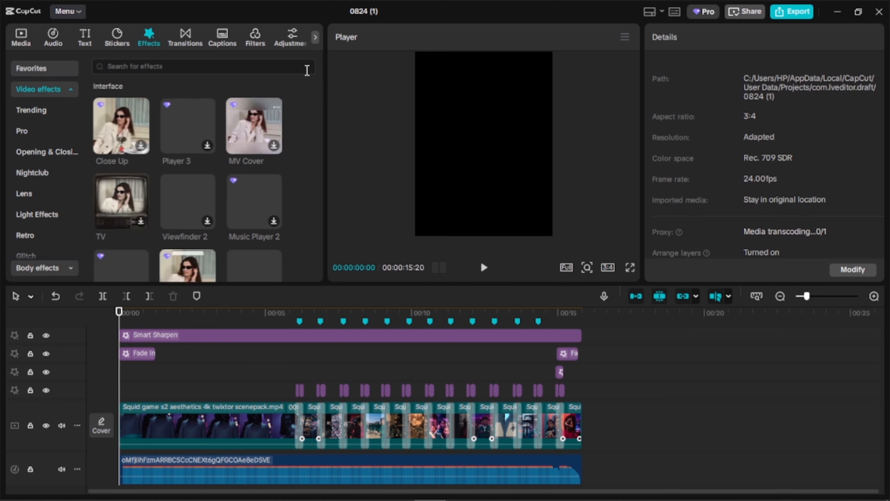
- Turn off Proxy in the project settings, keep the frame rate at 24.00 fps, and save
left_click(34, 40)
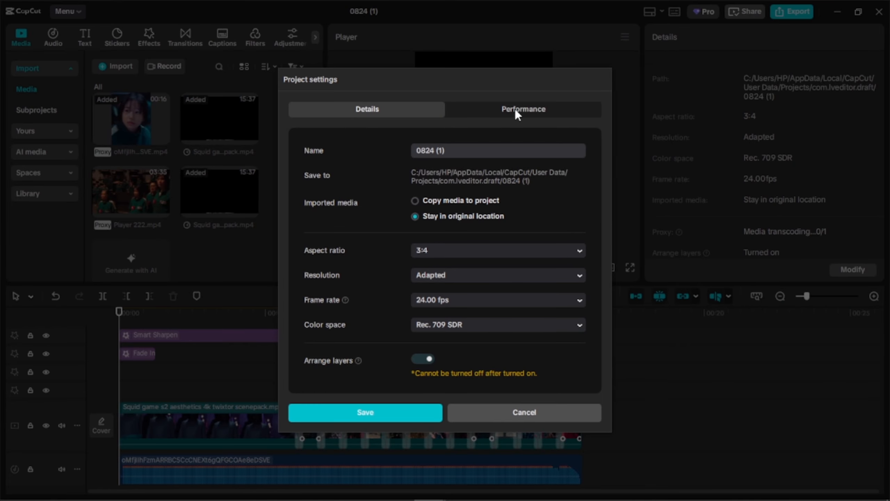
left_click(516, 112)
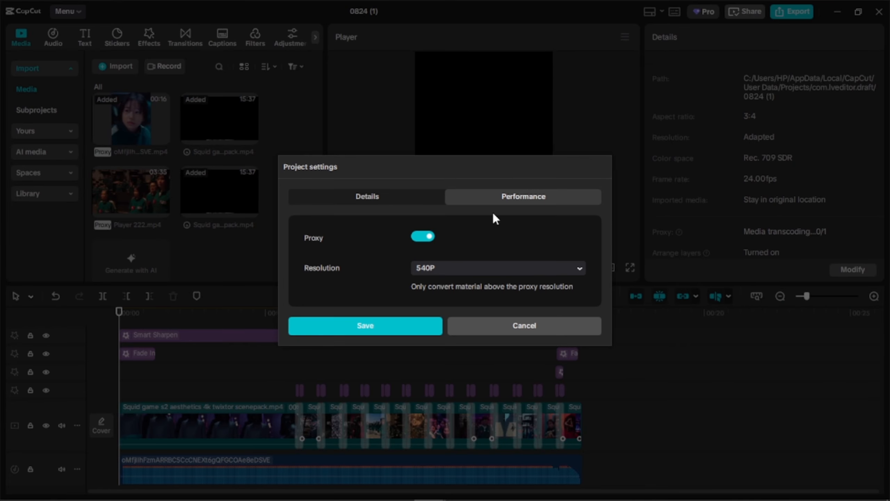
left_click(431, 238)
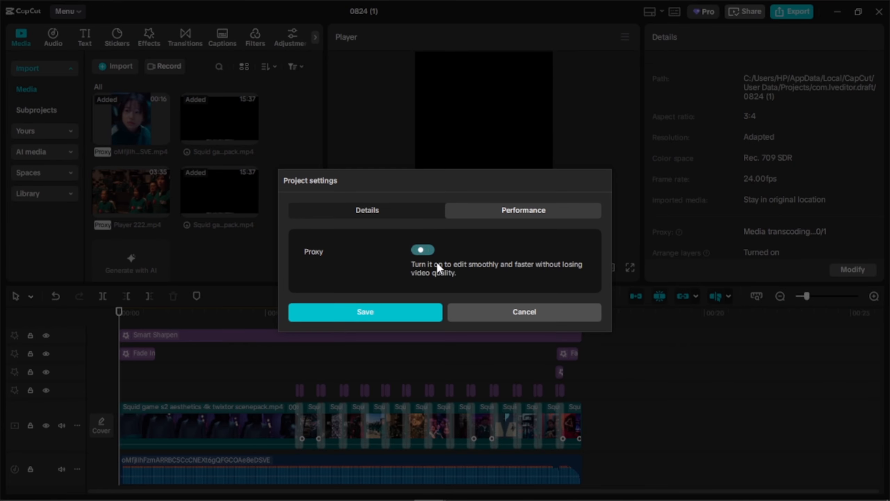
left_click(382, 211)
left_click(446, 298)
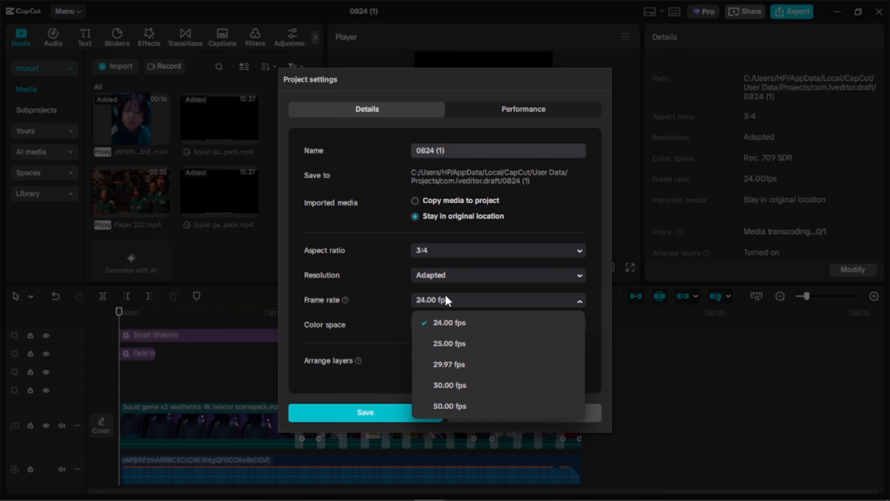
left_click(397, 304)
left_click(404, 412)
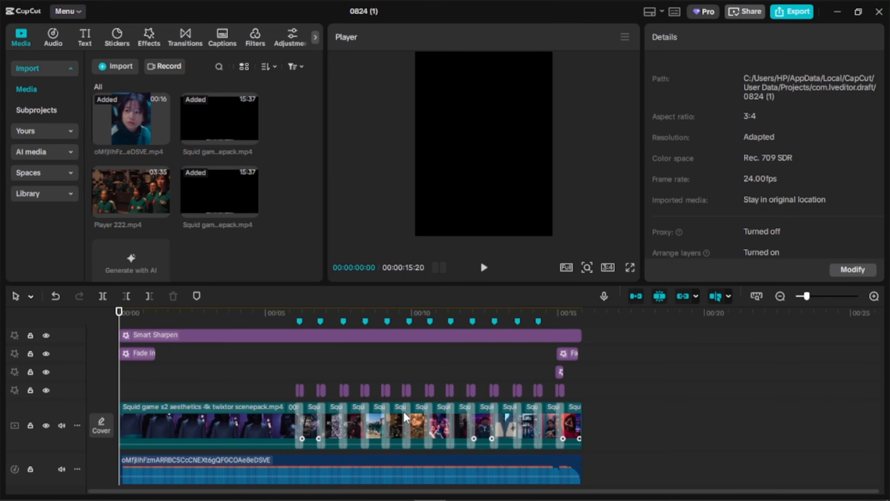
- Check the Proxy option in the project's performance settings and close them without changes
left_click(840, 272)
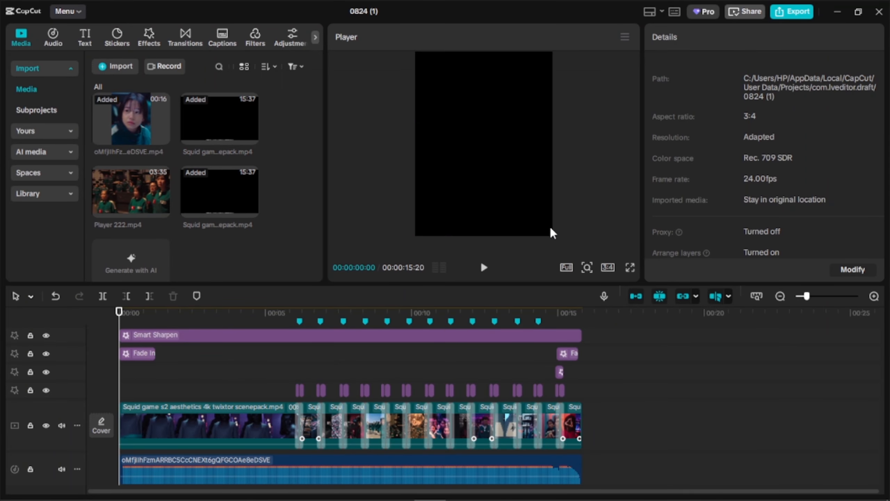
left_click(508, 107)
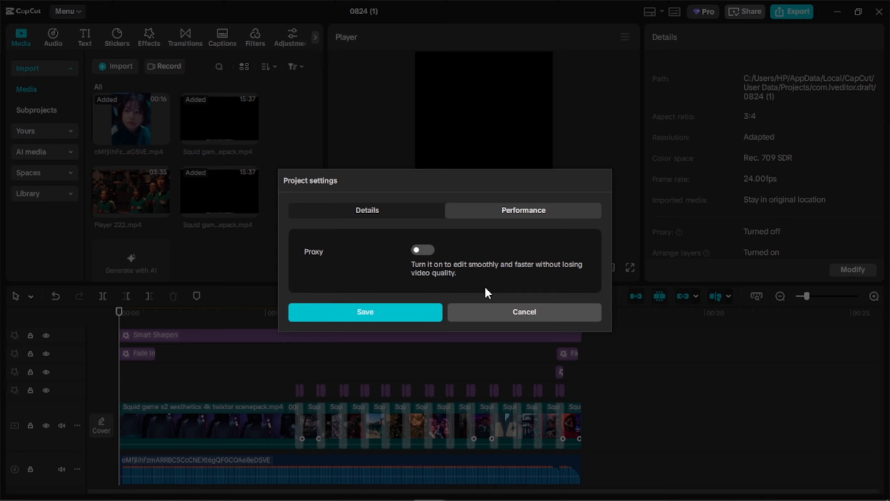
left_click(487, 312)
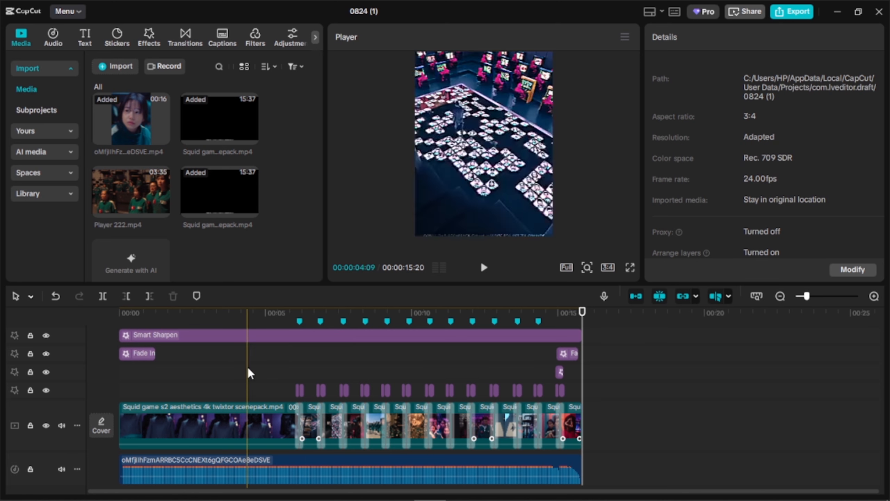
- Start the export, review the list of Pro features used in the project and go back to editing
left_click(792, 14)
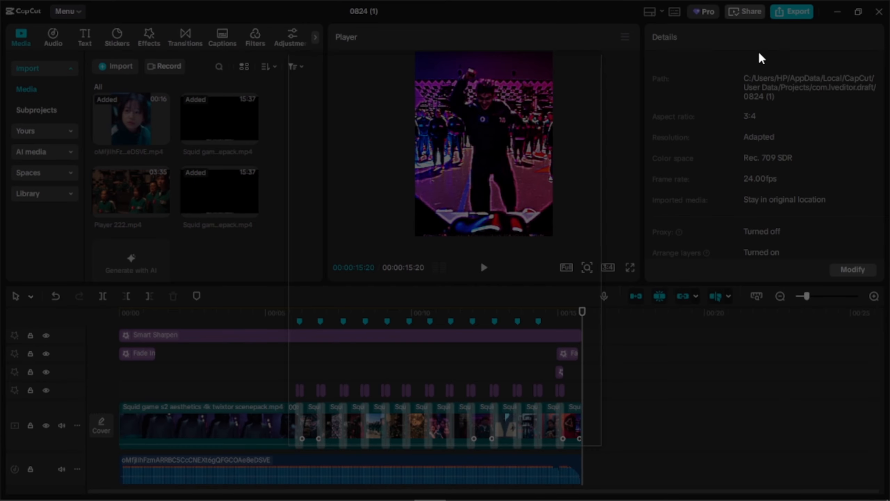
scroll(448, 329, "down", 5)
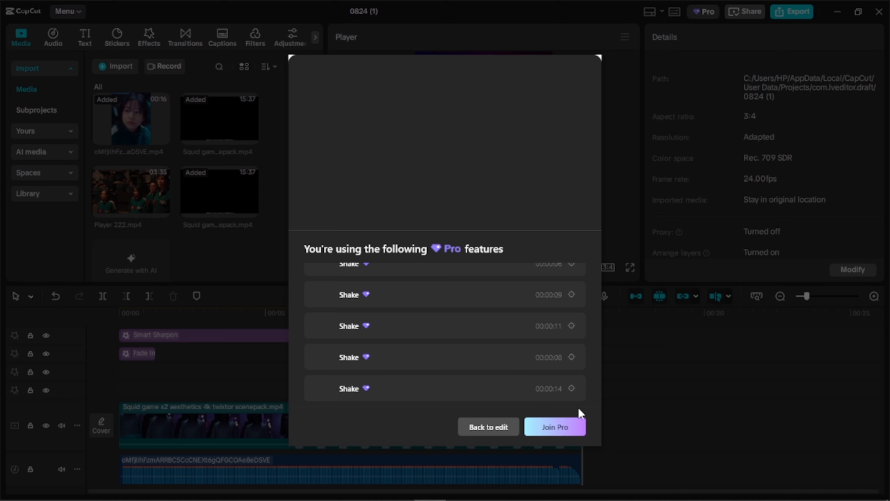
left_click(500, 433)
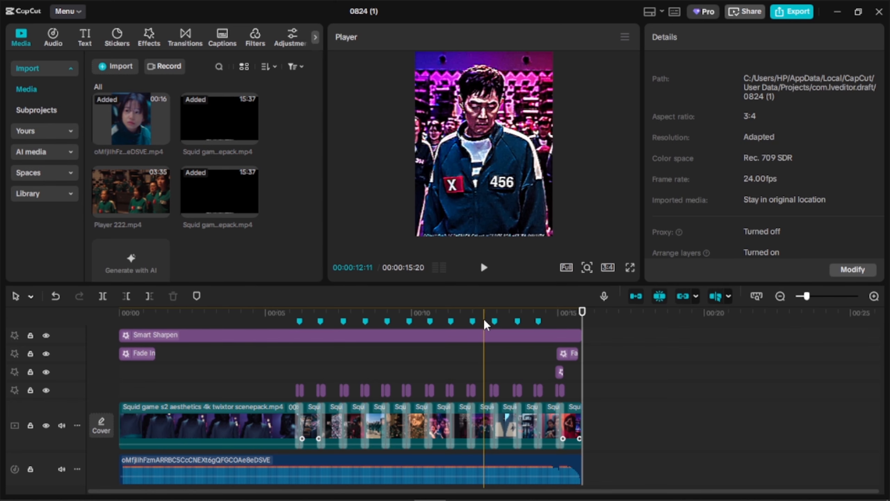
- Import the image Transprant Text.png from the Editing Files folders on Local Disk (D:) into the project media
left_click(101, 67)
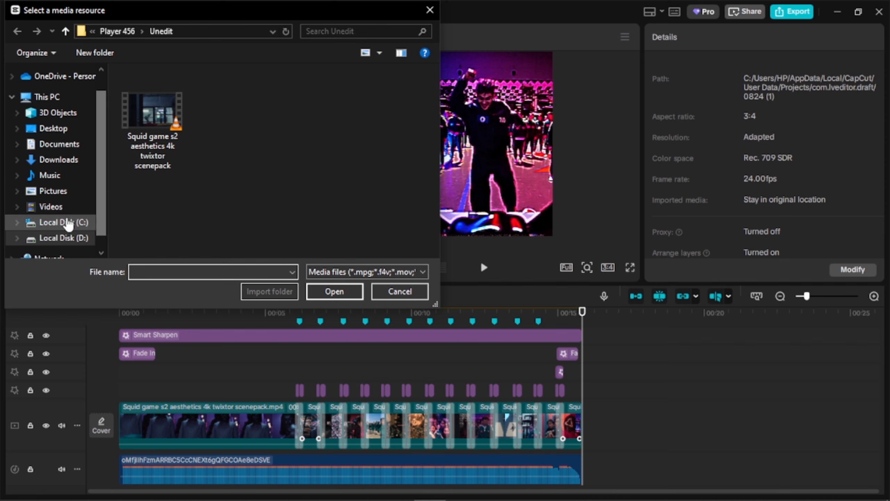
left_click(63, 238)
double_click(155, 91)
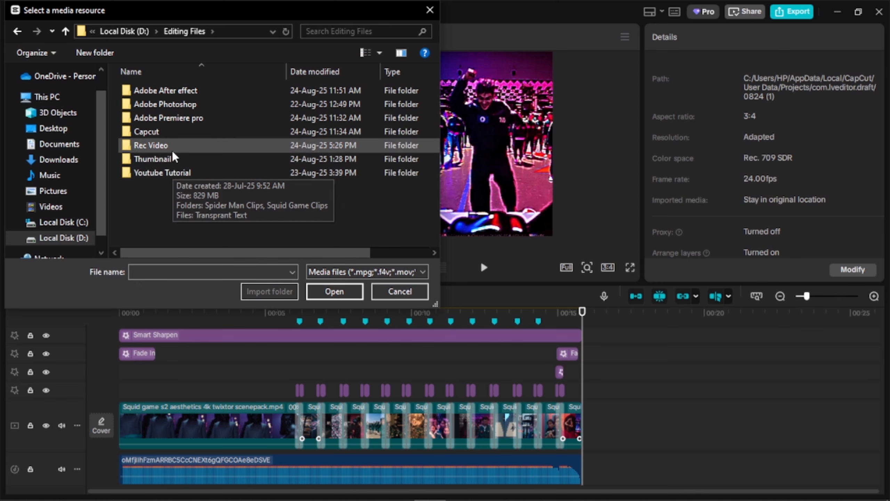
left_click(177, 172)
double_click(176, 172)
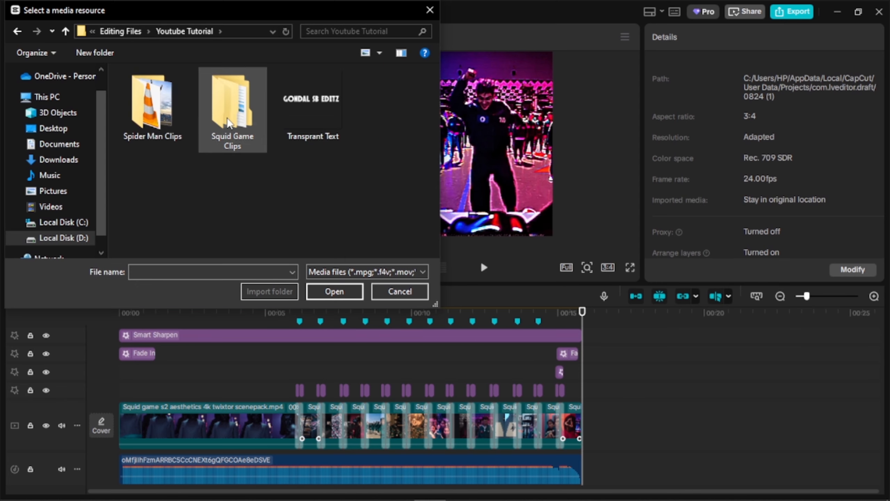
left_click(119, 31)
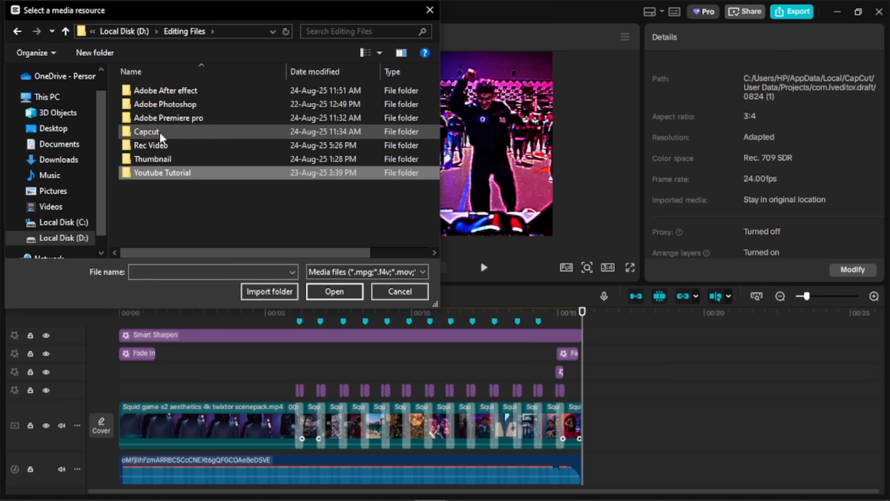
double_click(178, 91)
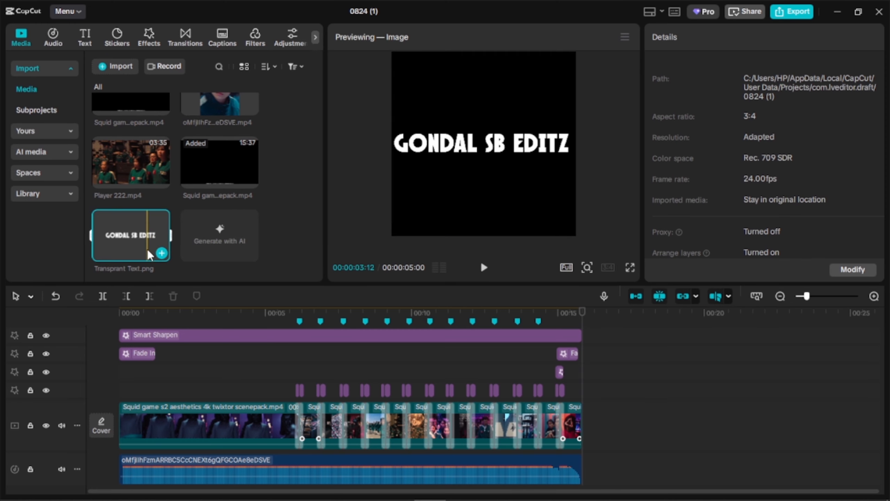
- Place Transprant Text.png on a new track above the 4K HDR effect and extend it to the end of the edit at 00:00:15:20
scroll(201, 362, "up", 2)
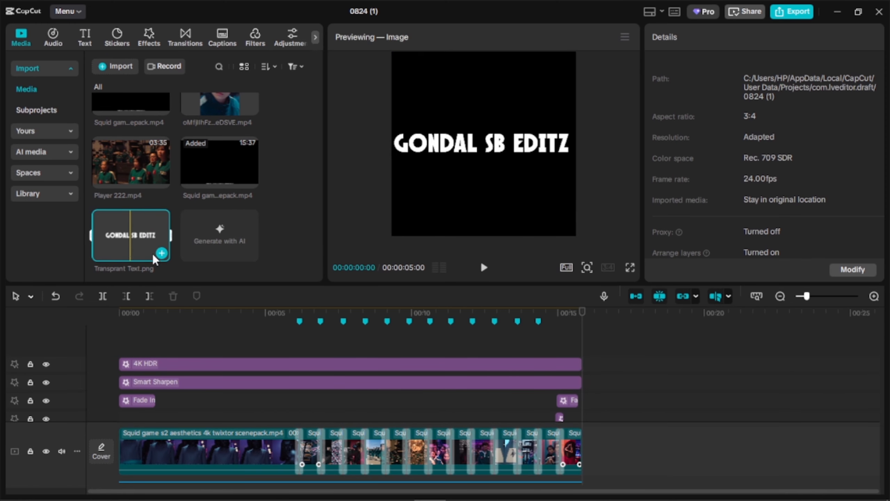
left_click_drag(153, 253, 154, 348)
left_click_drag(372, 371, 583, 362)
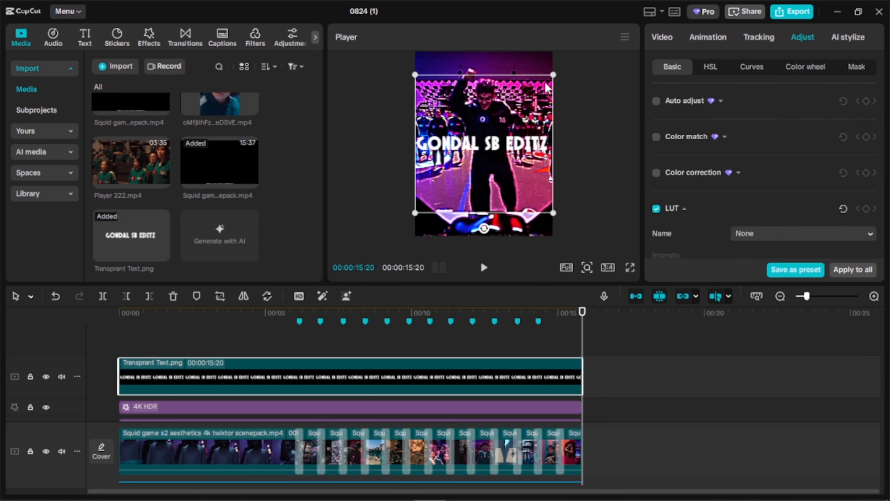
- Scale the text image to about 54%, place it near the frame's lower edge and set its blend mode to Overlay
left_click_drag(553, 75, 522, 107)
left_click_drag(492, 152, 502, 211)
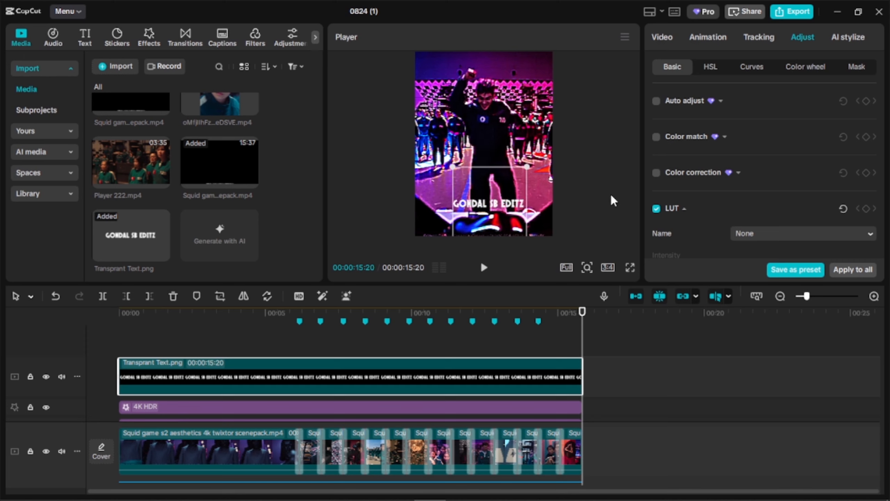
left_click(663, 38)
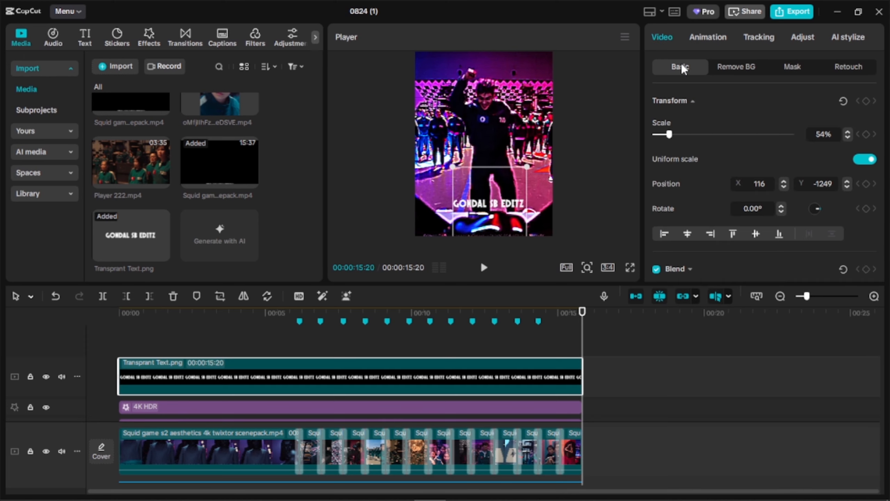
left_click(694, 102)
left_click(691, 137)
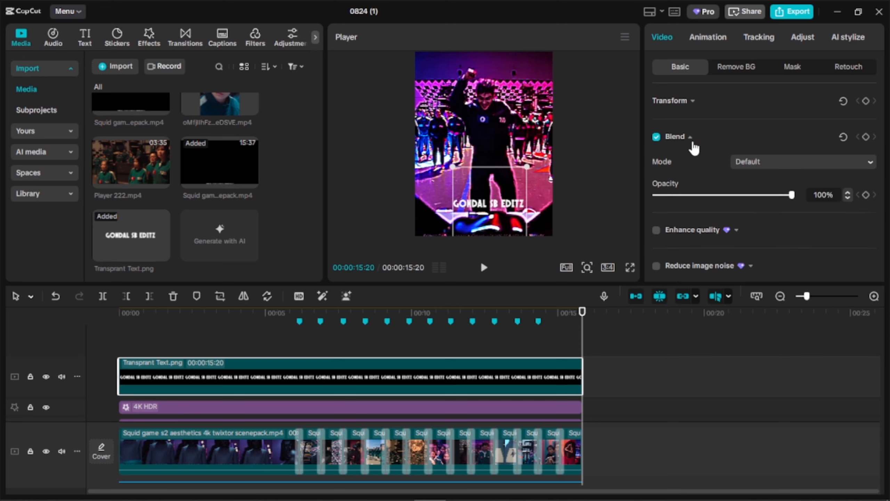
left_click(767, 162)
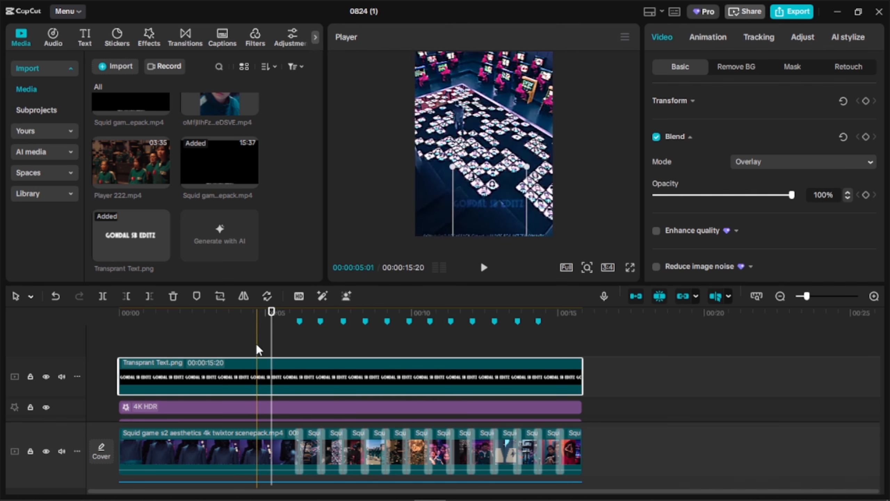
left_click(102, 354)
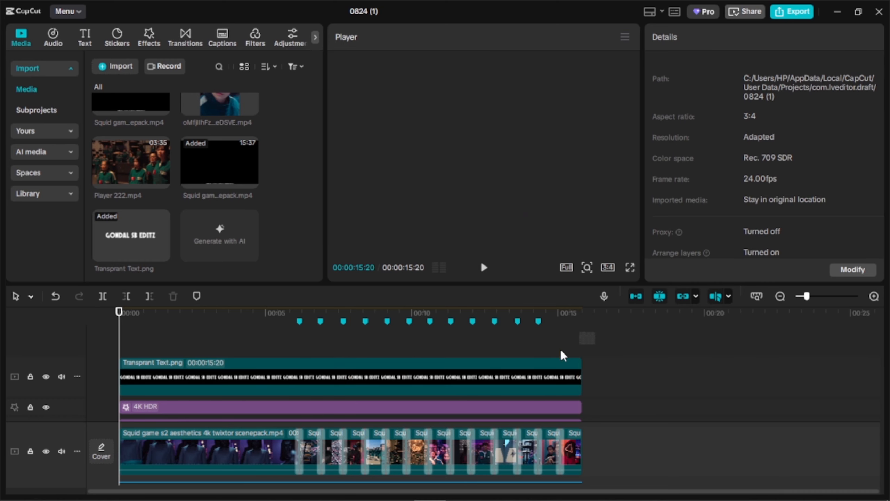
left_click(531, 363)
left_click(517, 351)
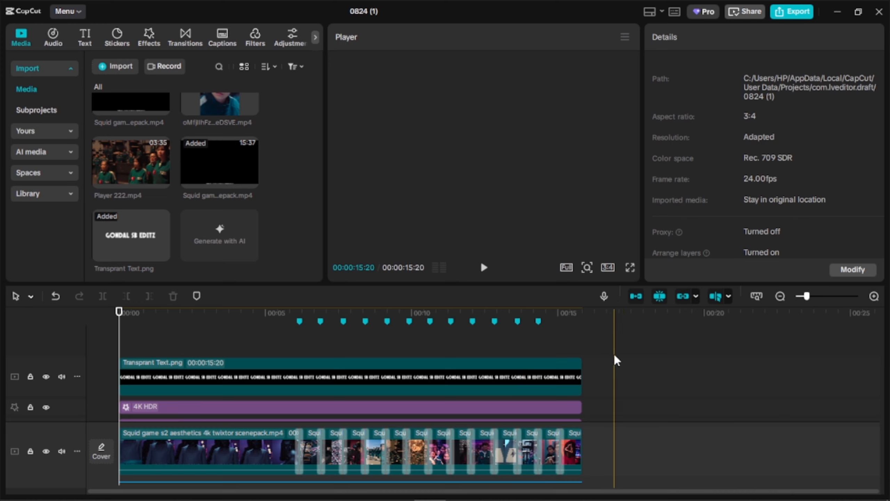